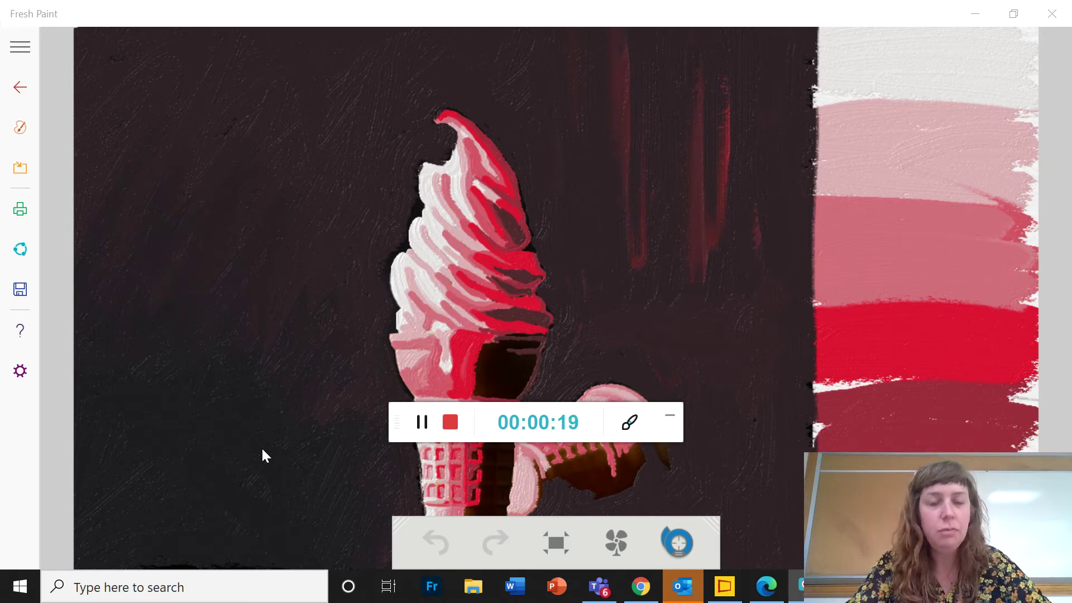
Step: After a few drags in Fresh Paint, switch to Chrome's 'Draw an emu eating breakfast' slide
left_click_drag(603, 411, 229, 529)
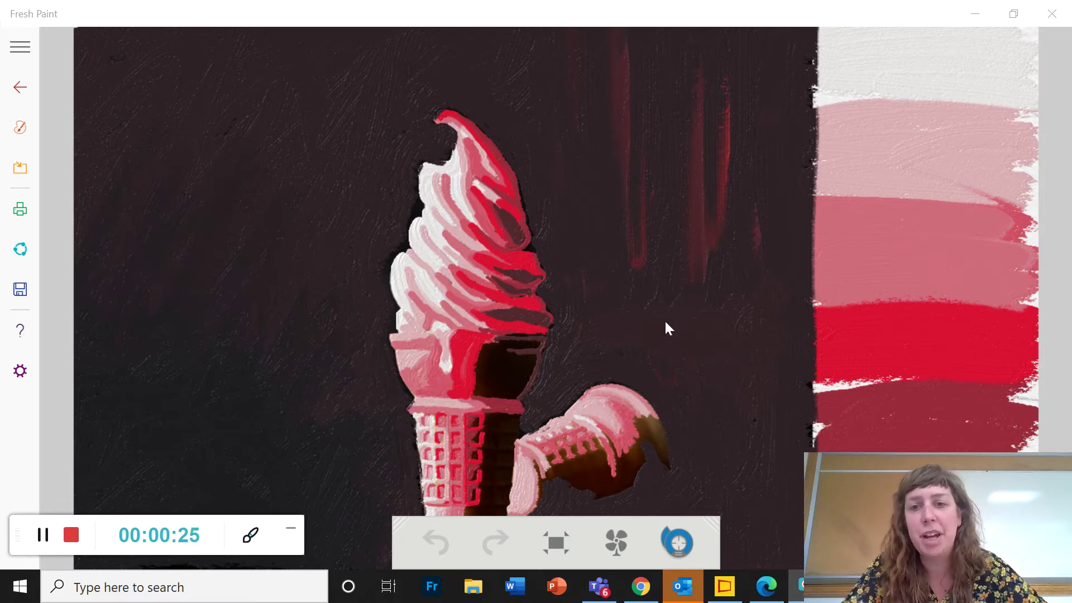
mouse_move(876, 479)
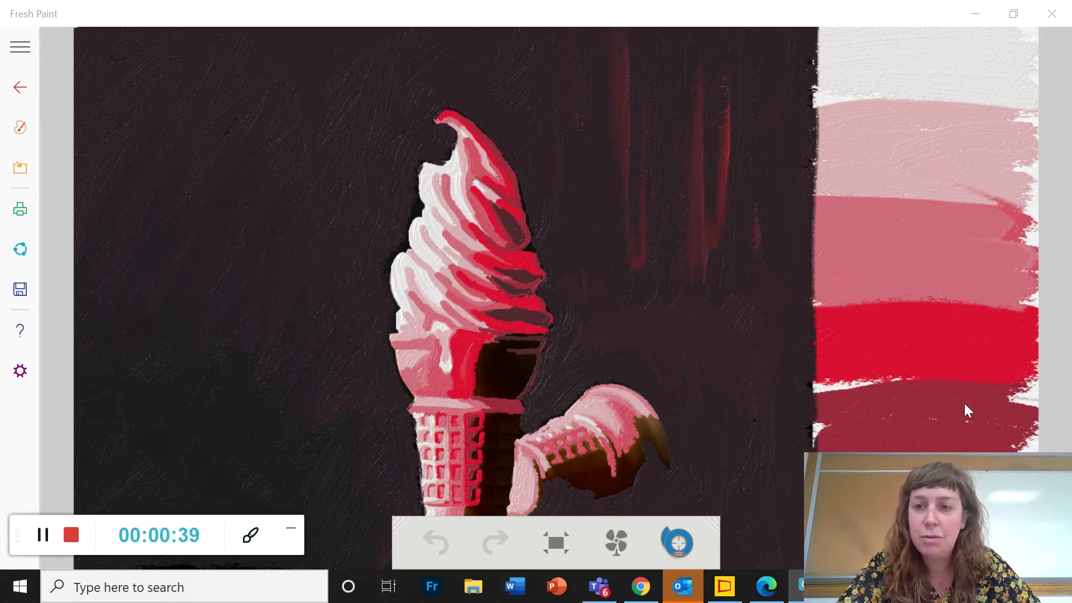
left_click_drag(1001, 493, 733, 494)
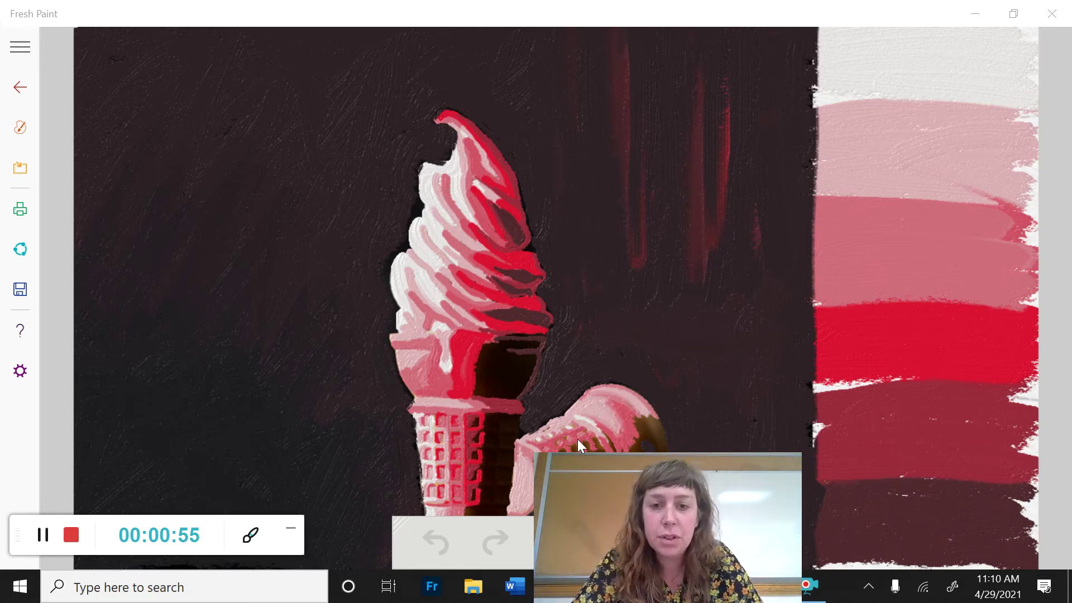
mouse_move(717, 480)
left_click_drag(717, 480, 939, 481)
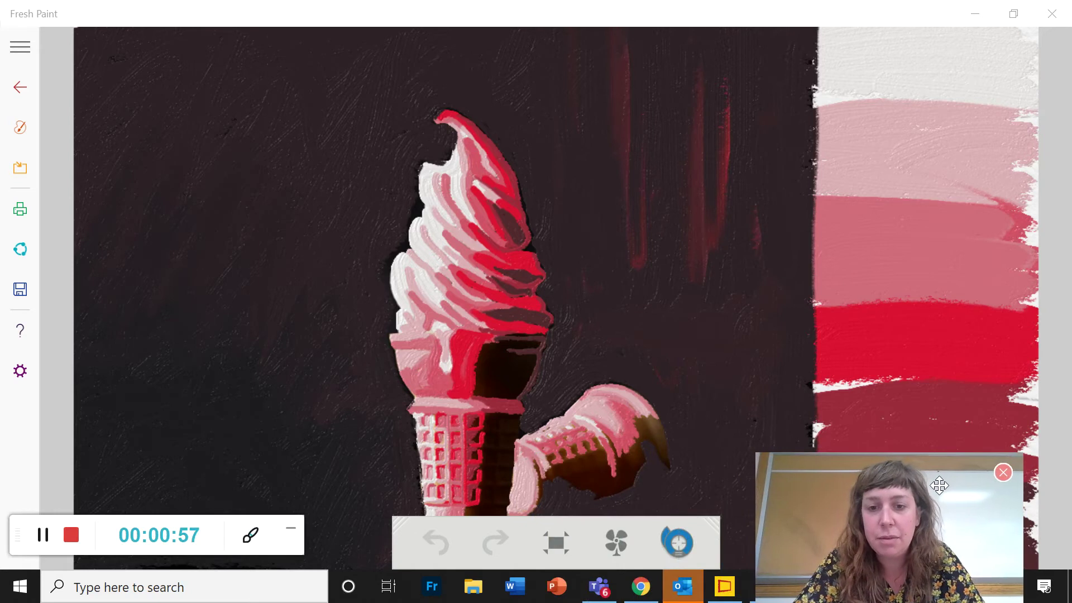
left_click(642, 589)
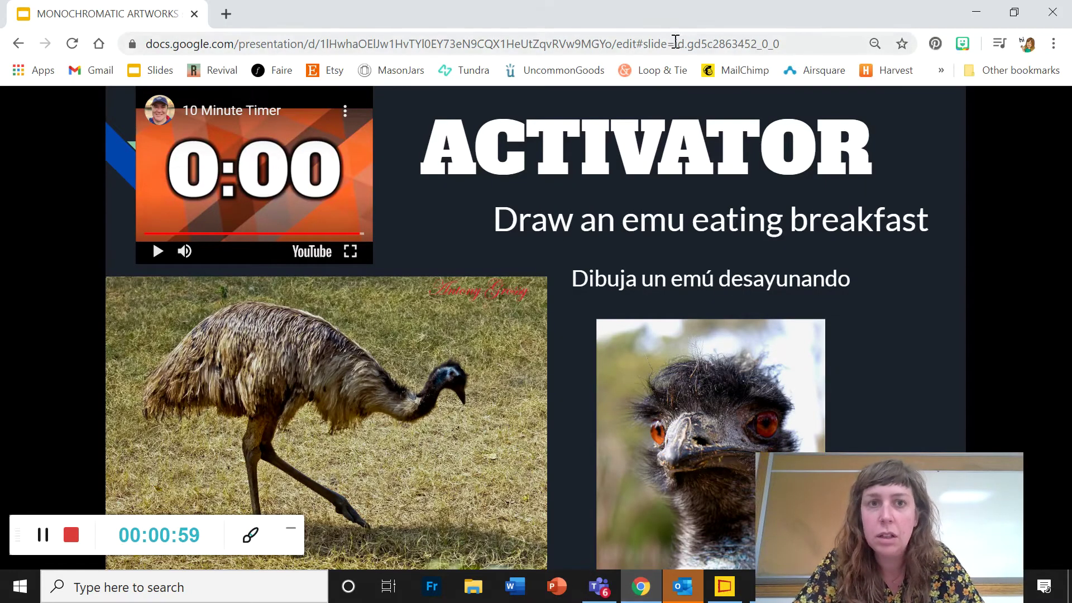
Step: Search Google for 'flower' in a new tab
left_click(226, 14)
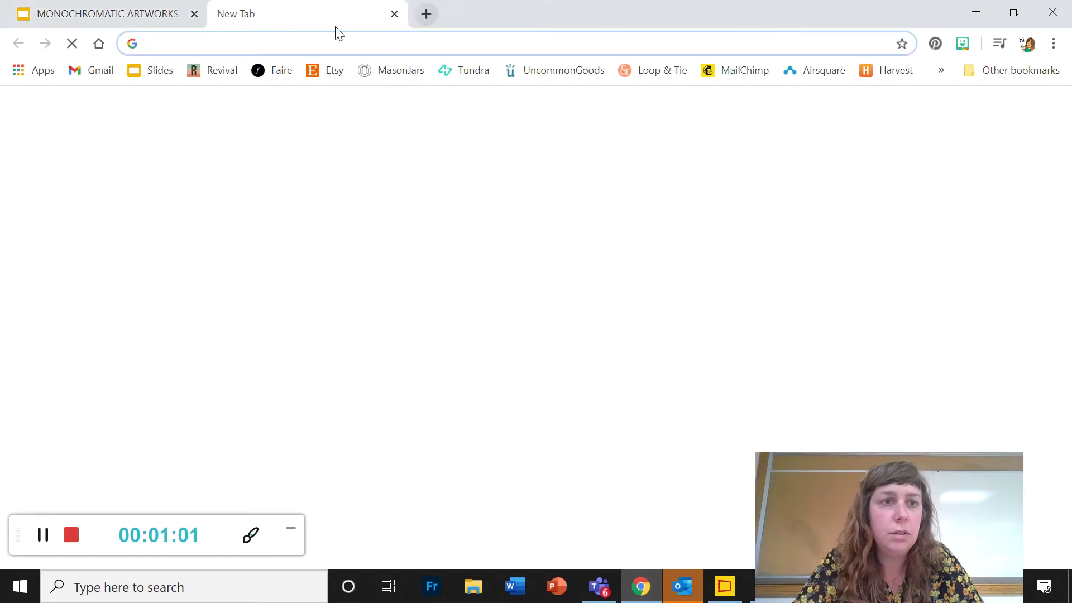
left_click(291, 40)
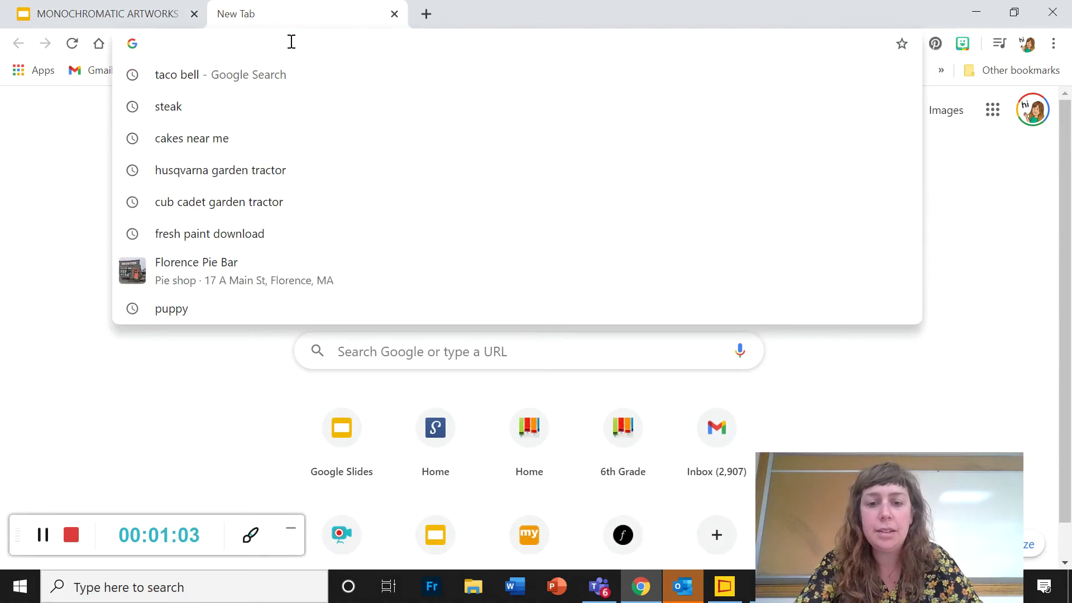
type("flower")
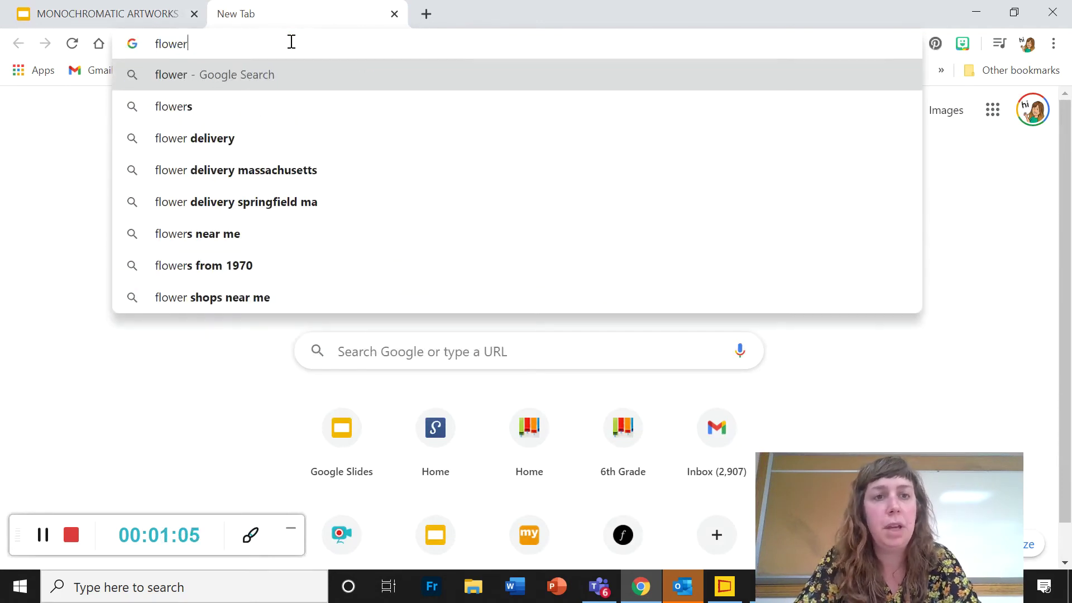
key("Return")
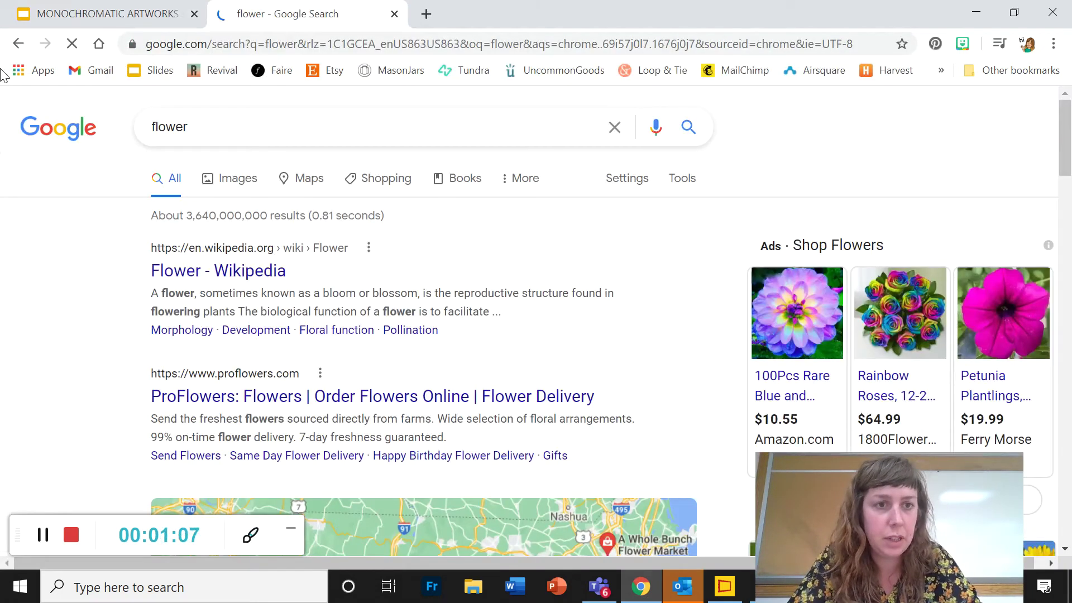
Step: Browse the flower image results and enlarge the yellow flowers in dewy grass photo
left_click(238, 182)
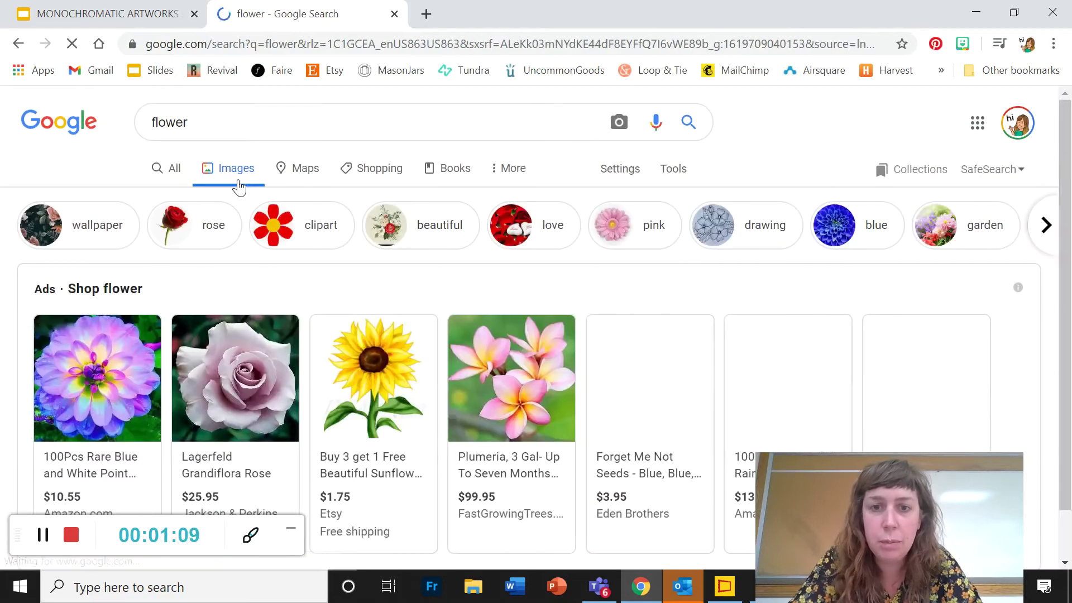
scroll(420, 299, "down", 7)
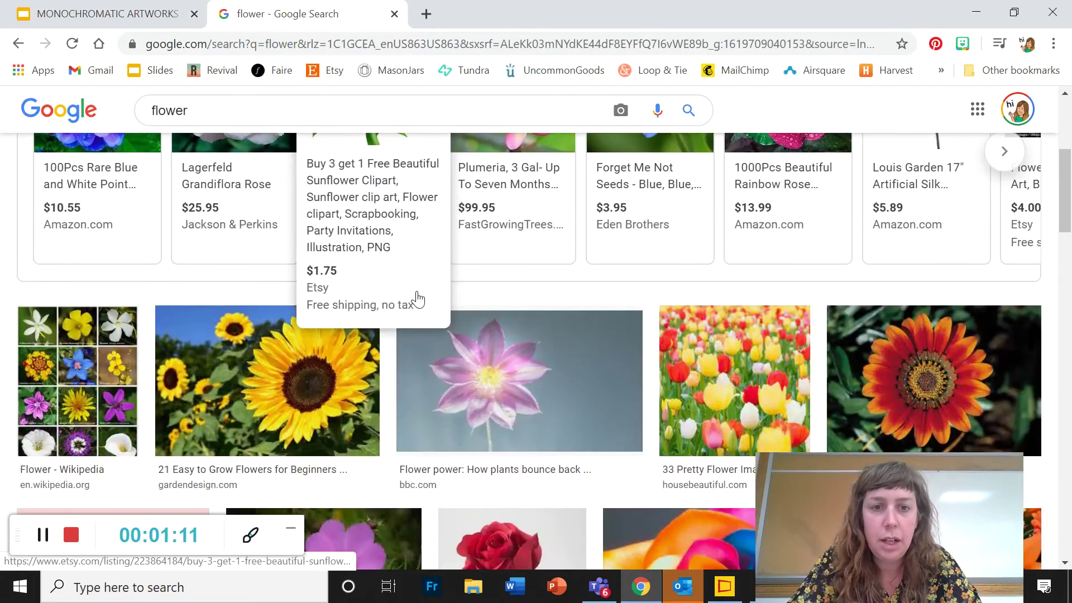
scroll(417, 299, "down", 1)
scroll(418, 296, "up", 6)
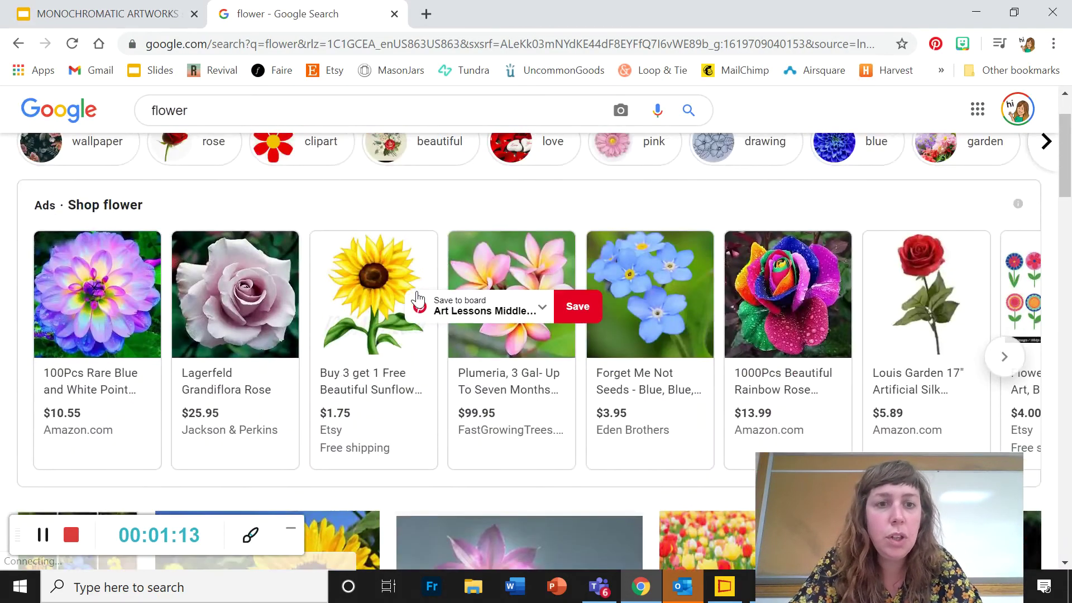
scroll(530, 483, "down", 1)
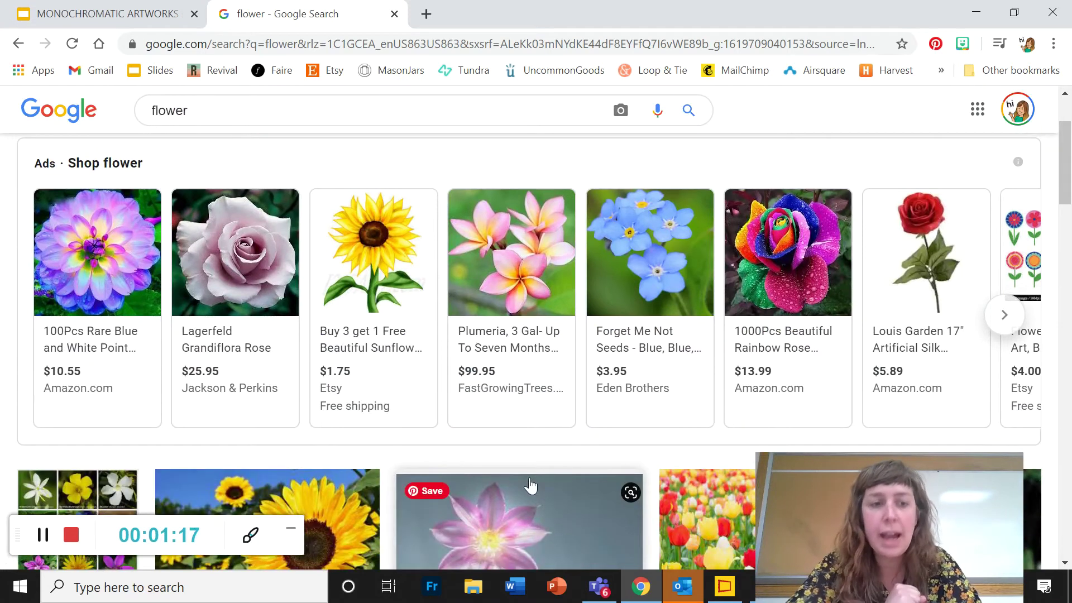
scroll(531, 483, "down", 6)
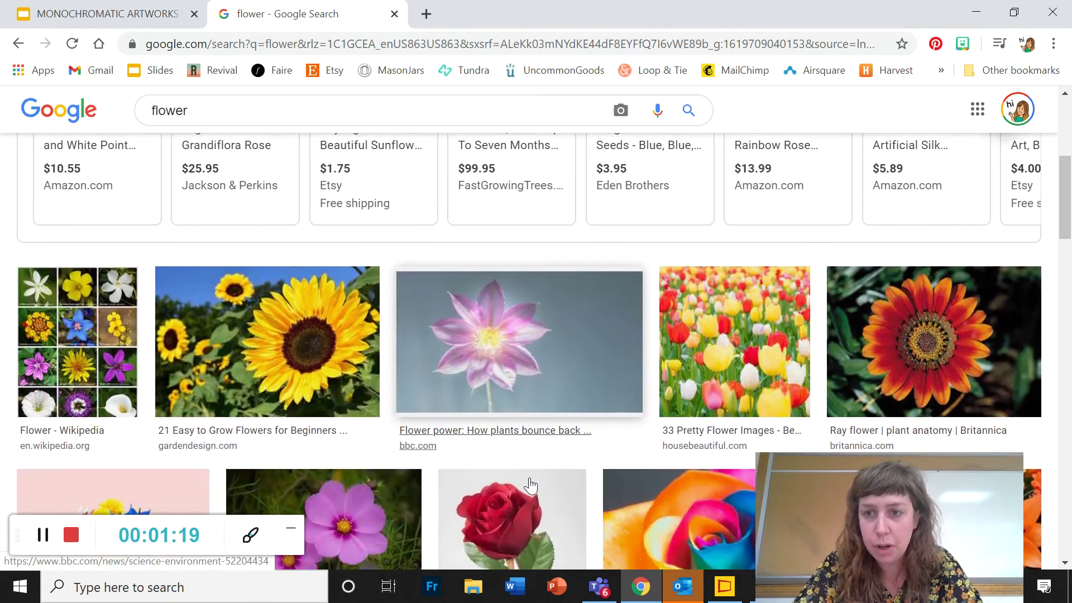
scroll(531, 483, "down", 4)
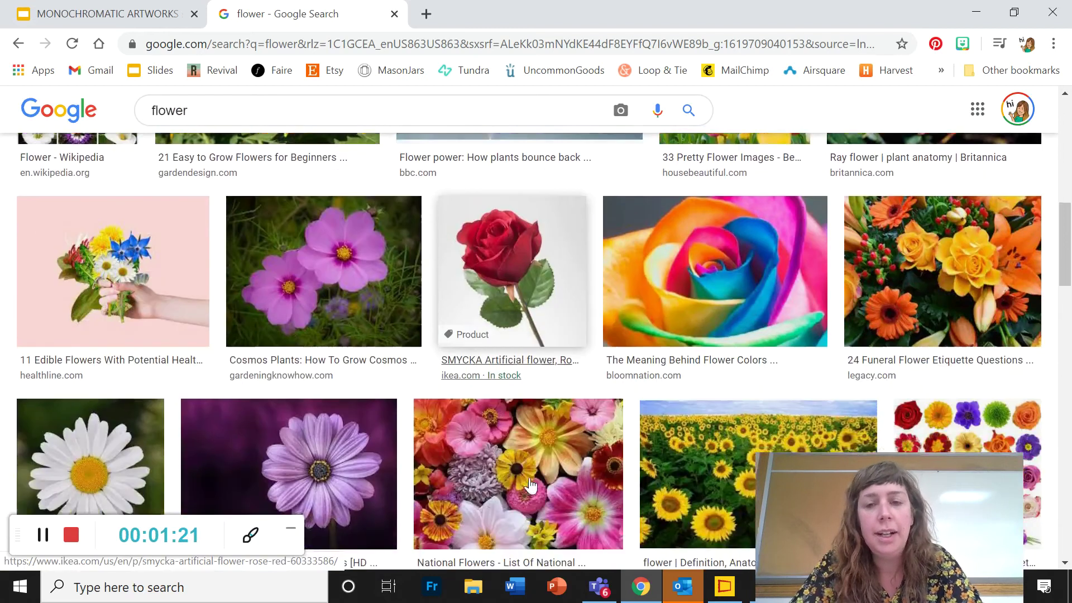
scroll(531, 484, "down", 1)
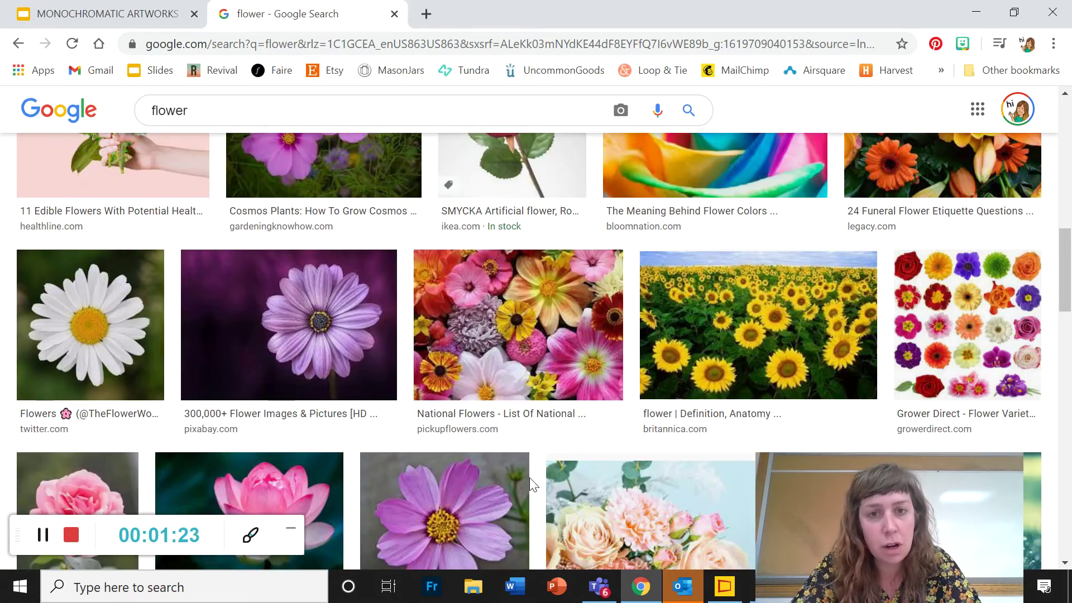
scroll(529, 477, "down", 2)
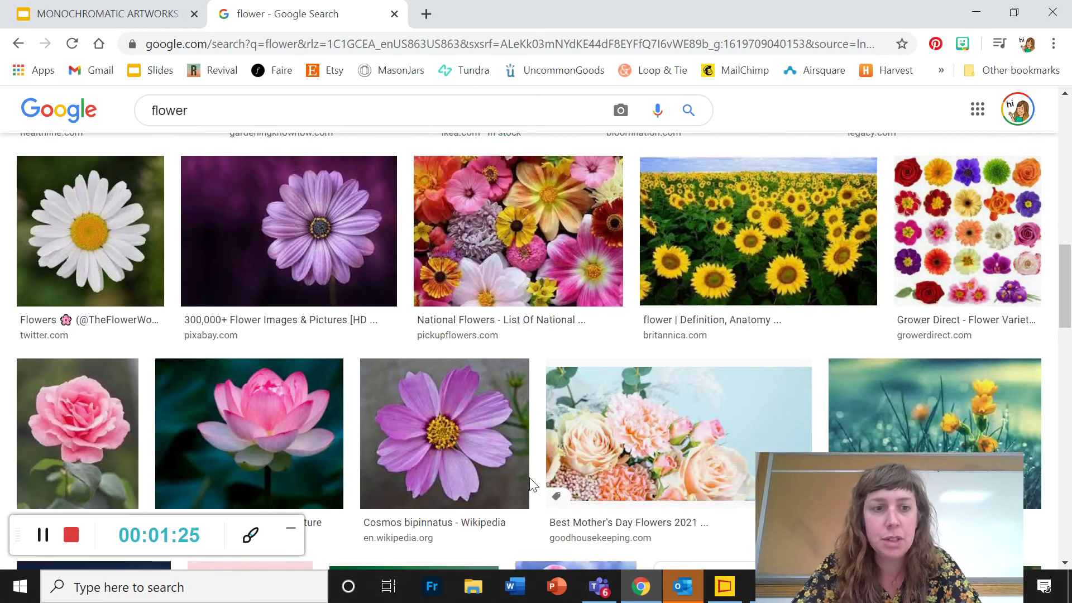
scroll(530, 484, "down", 3)
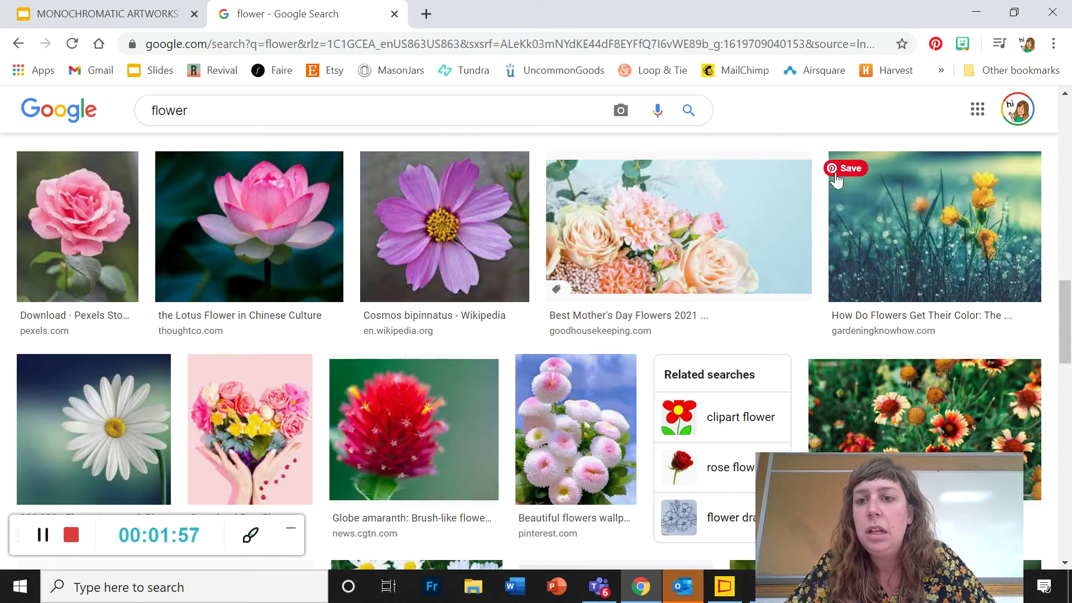
left_click(951, 230)
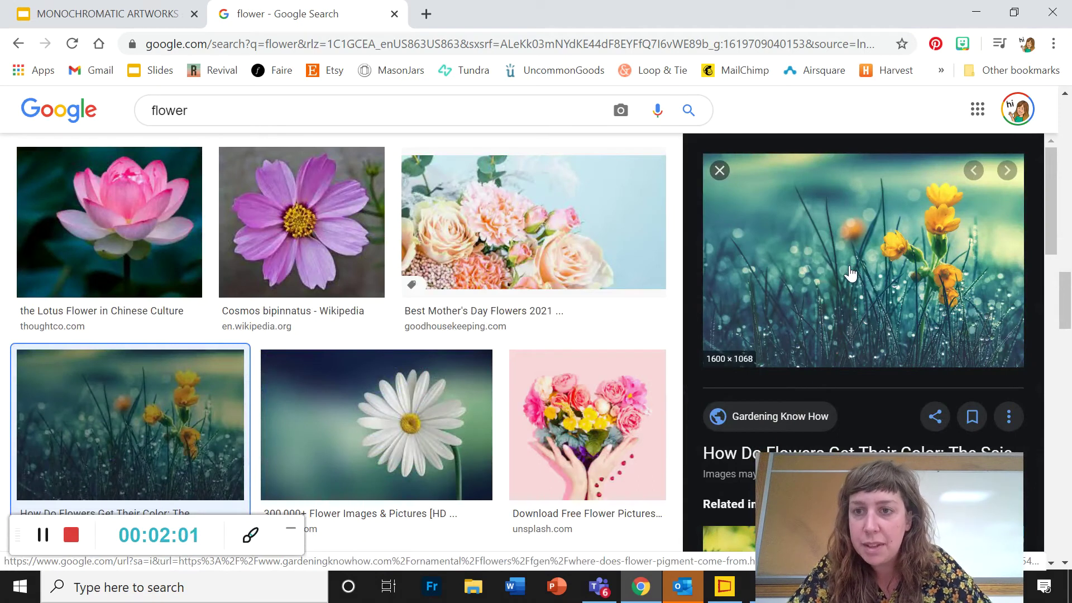
Step: Save the yellow flowers photo as a JPEG named 'flowers in grass' in Pictures
right_click(860, 240)
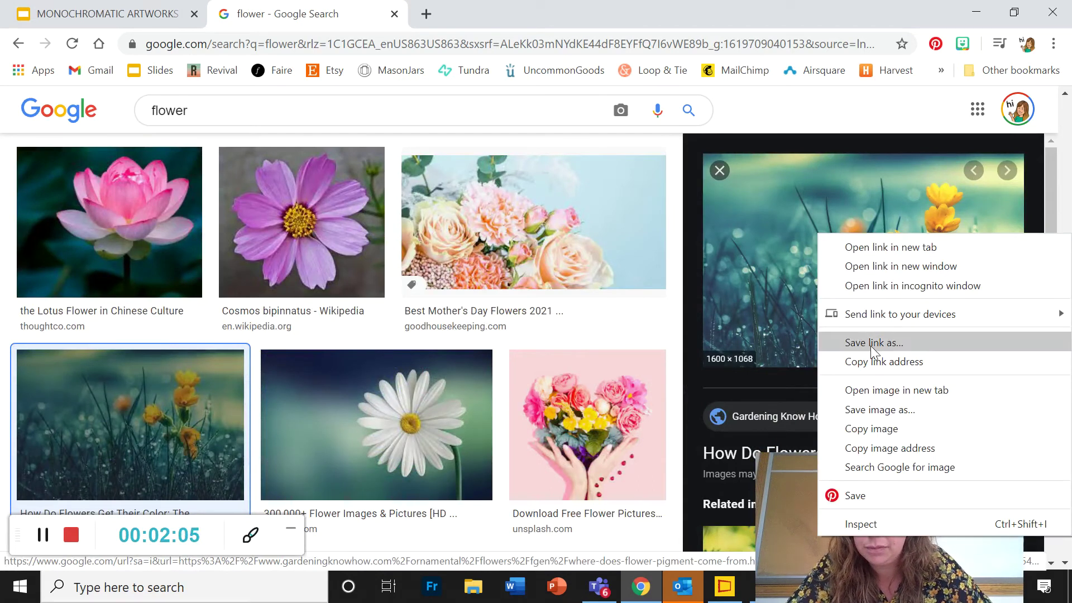
left_click(879, 411)
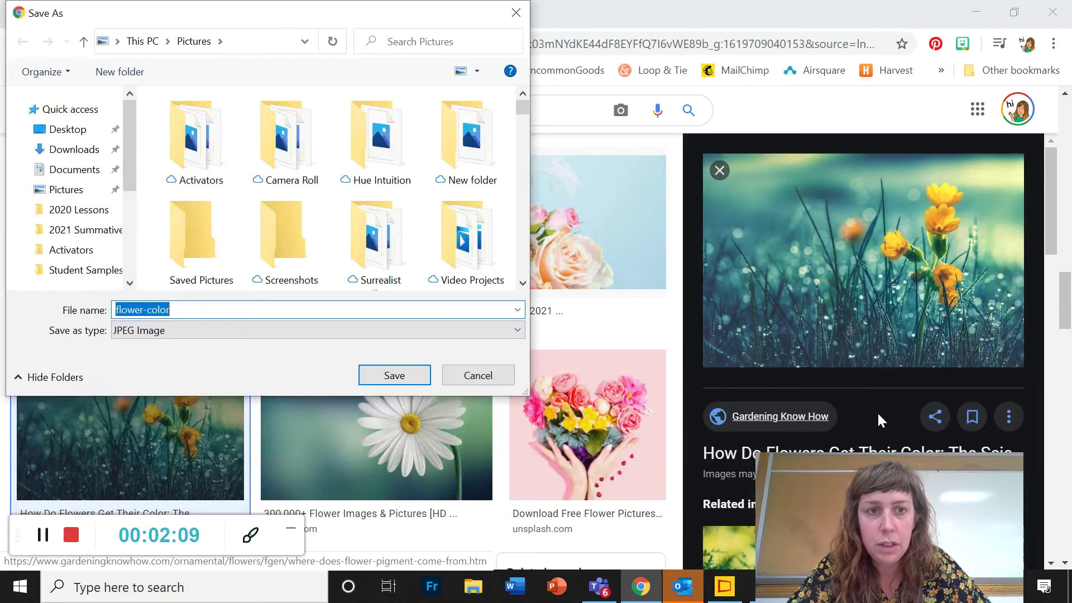
left_click(76, 194)
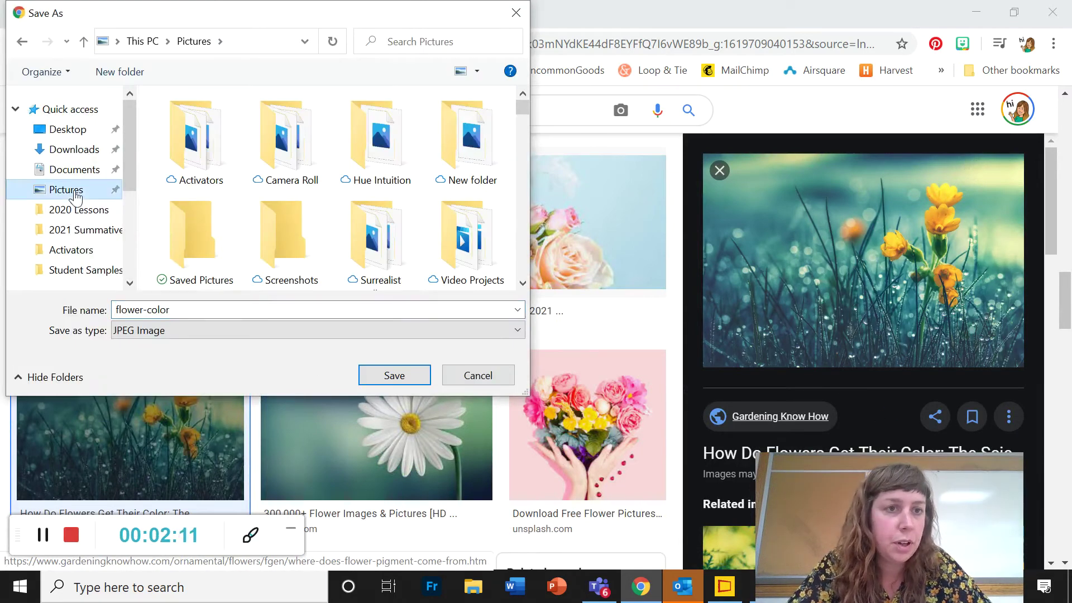
left_click_drag(169, 310, 115, 306)
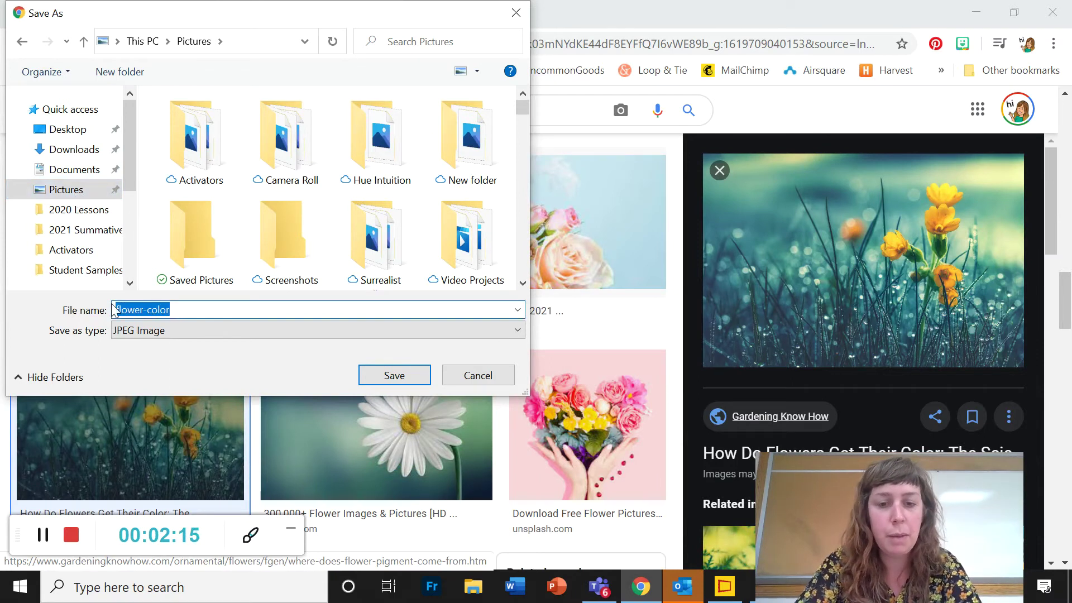
type("flowe")
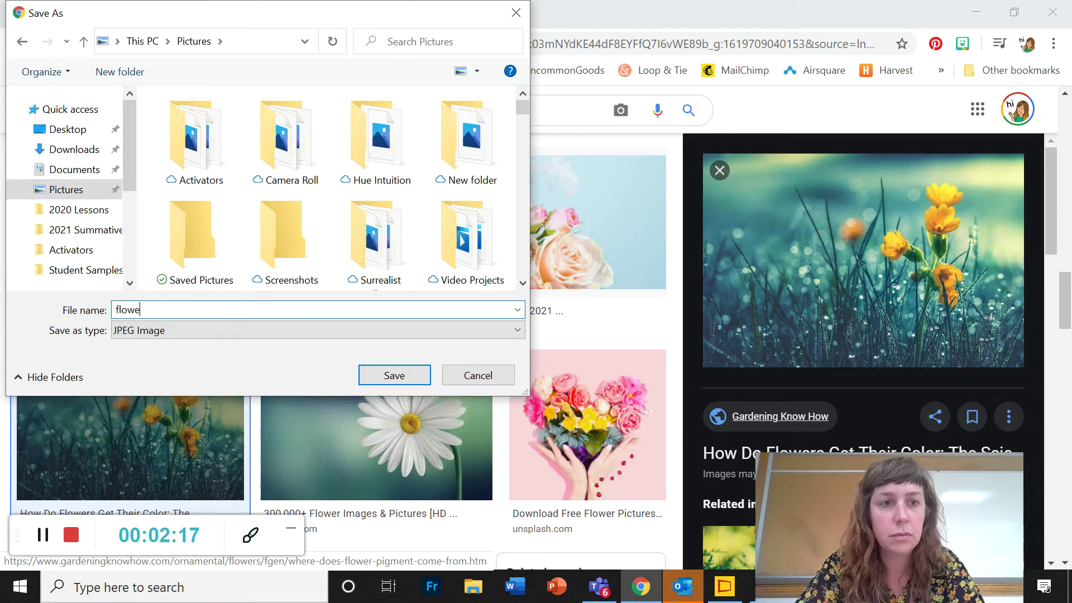
type("rs in grass")
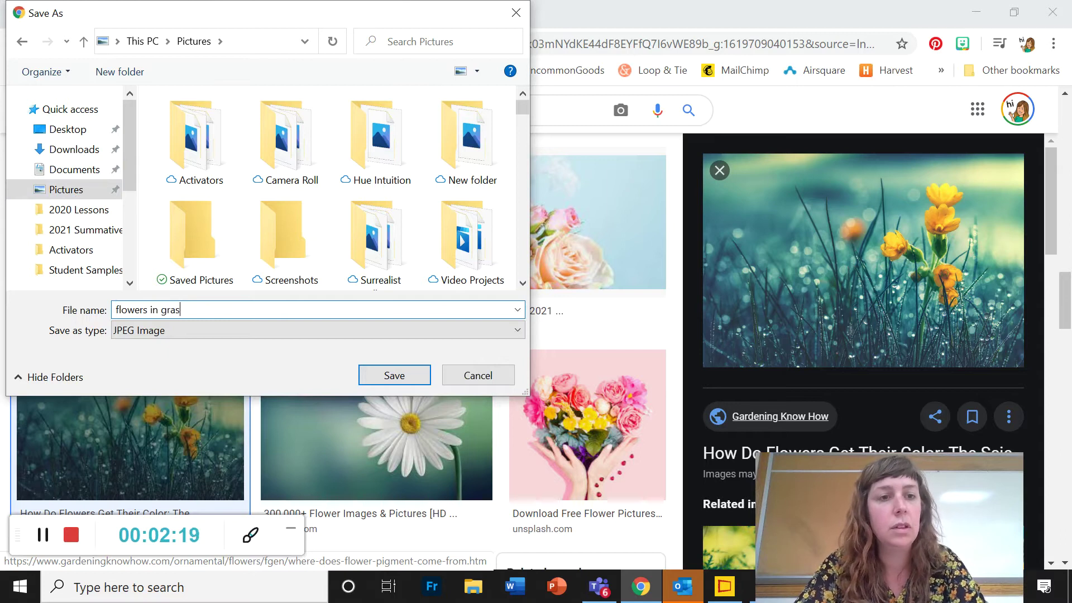
left_click(383, 378)
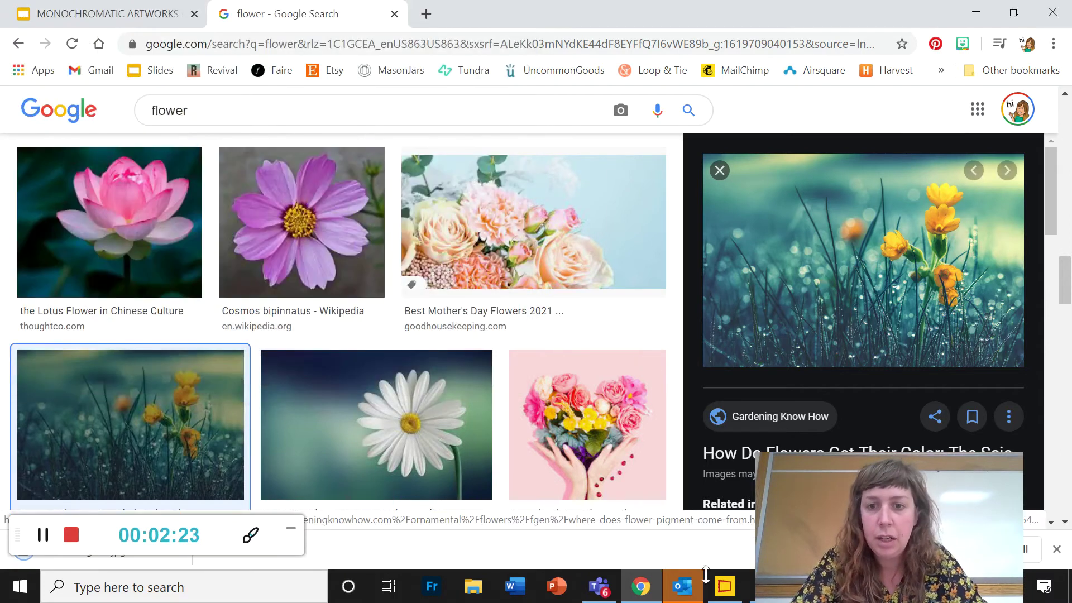
Step: Return to Fresh Paint and start a new blank Fresh Canvas from the gallery
left_click(723, 589)
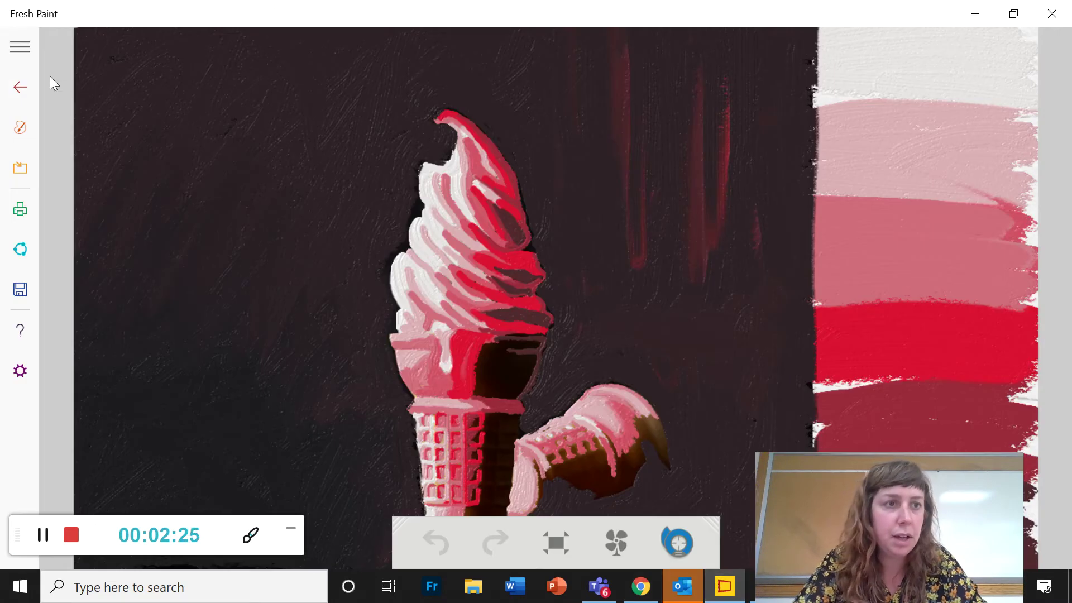
left_click(17, 93)
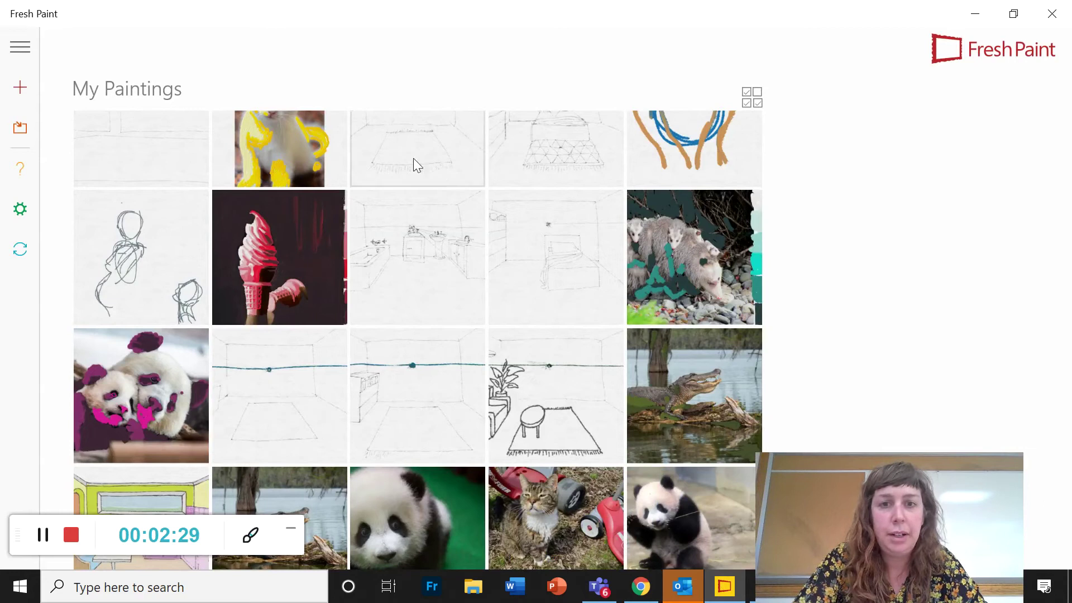
scroll(286, 251, "up", 5)
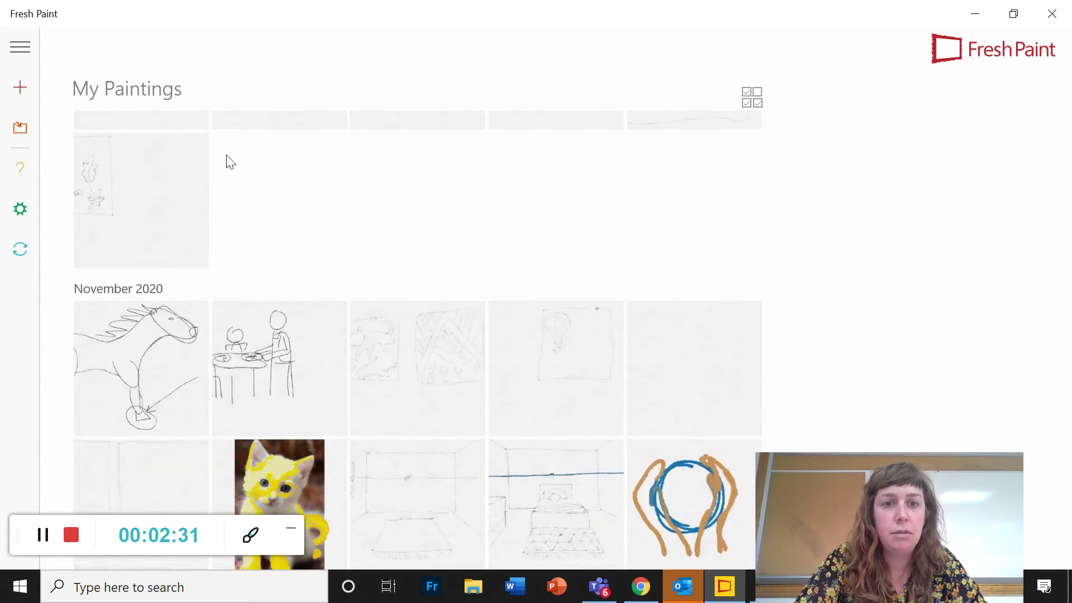
left_click(20, 90)
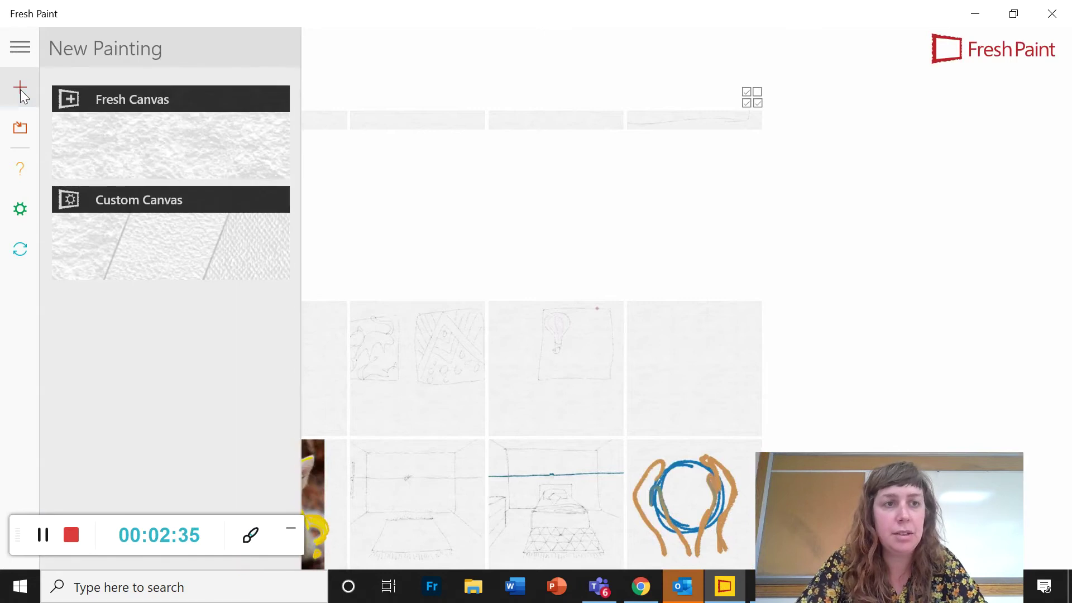
left_click(149, 137)
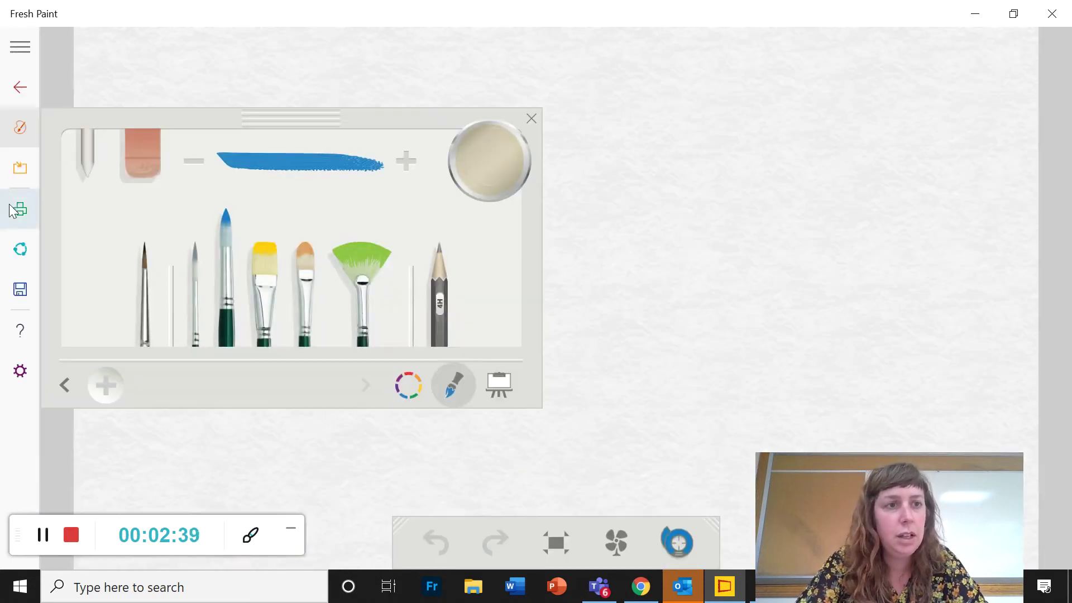
Step: Import the 'flowers in grass' photo from the Pictures folder onto the canvas
left_click(20, 173)
left_click(142, 267)
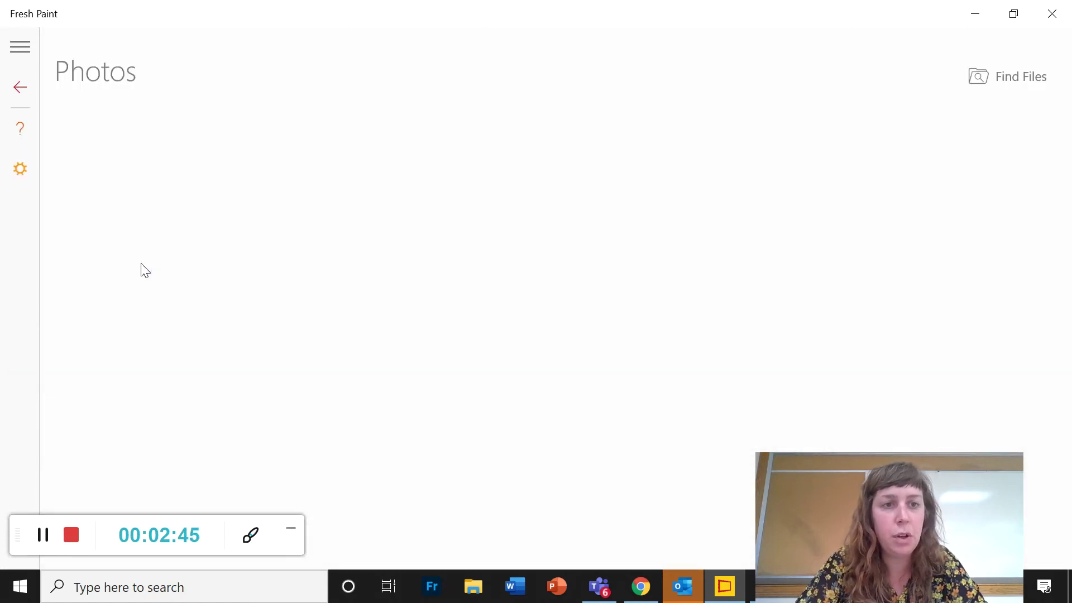
left_click(1011, 81)
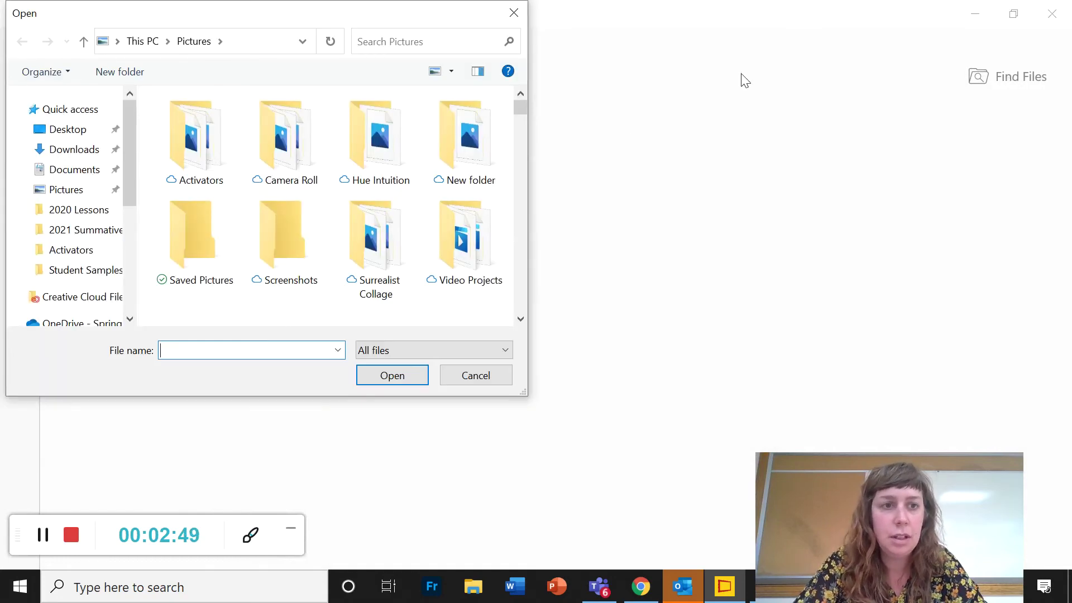
left_click(66, 191)
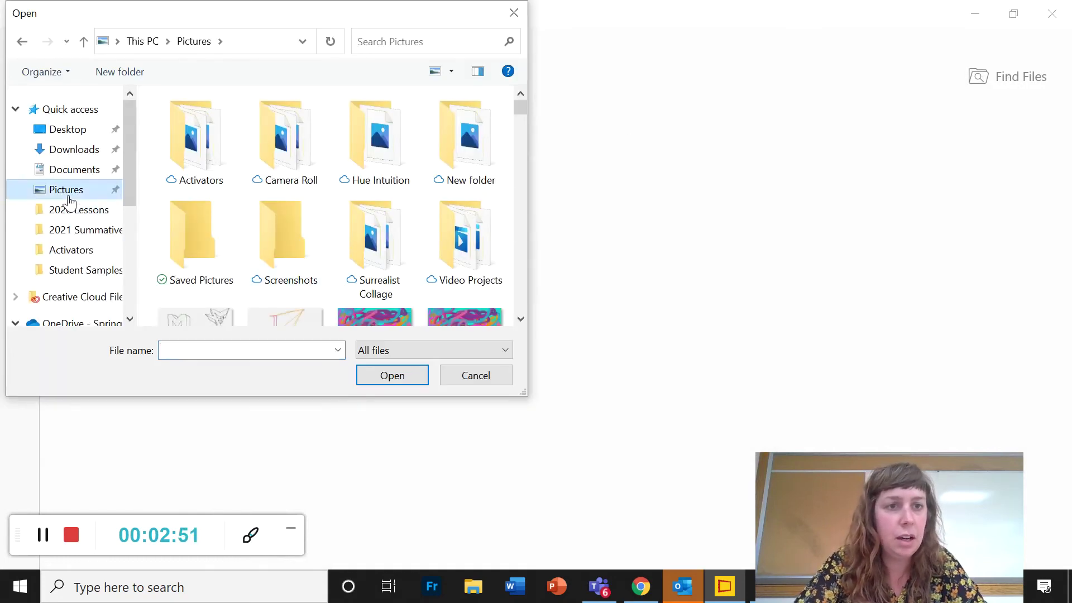
scroll(296, 260, "down", 2)
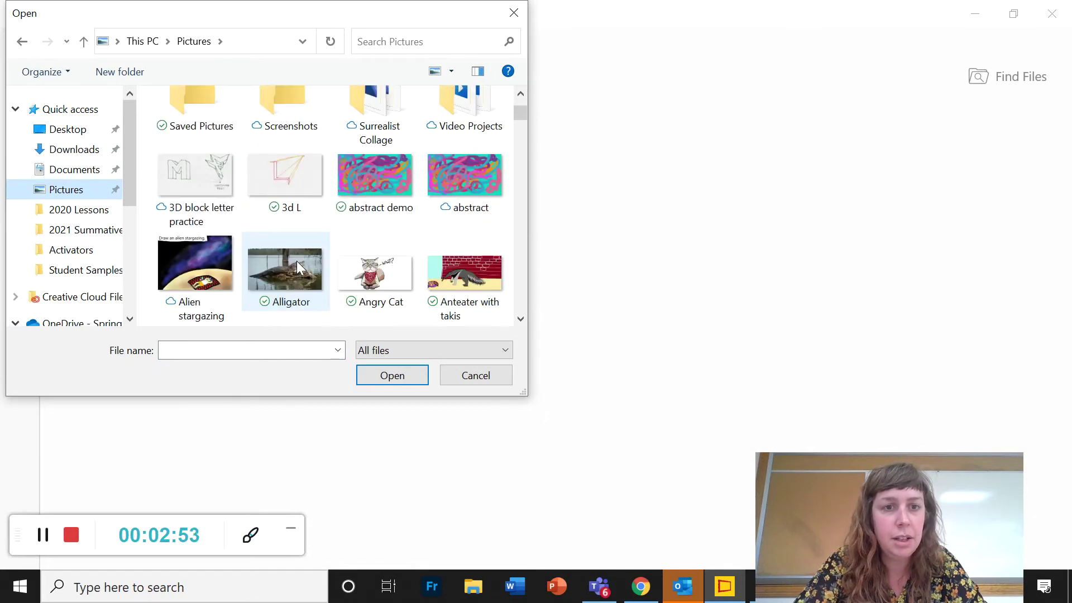
left_click_drag(520, 319, 520, 318)
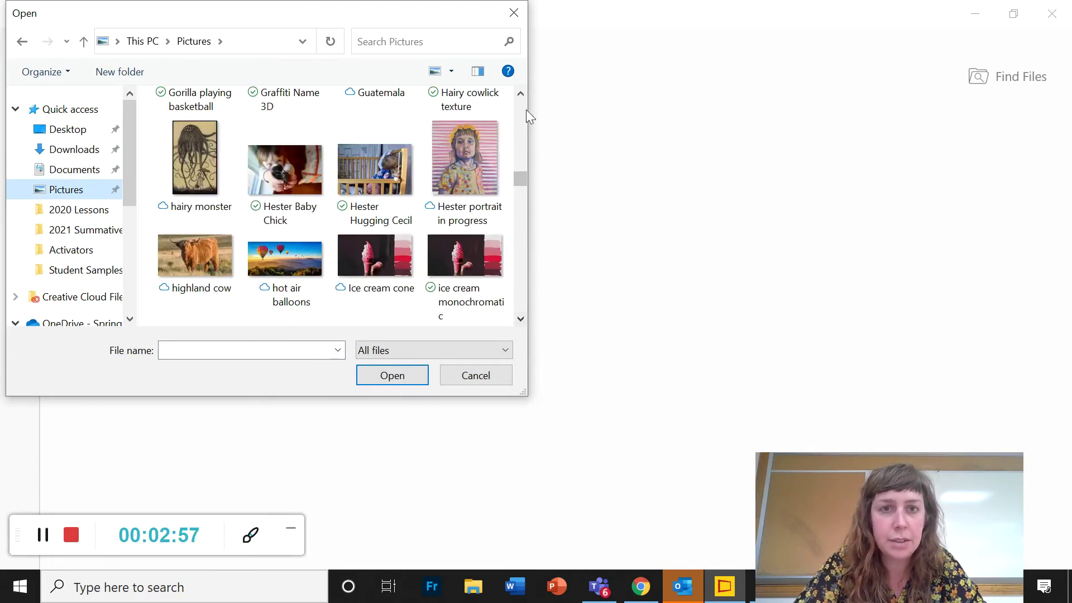
left_click_drag(522, 96, 522, 96)
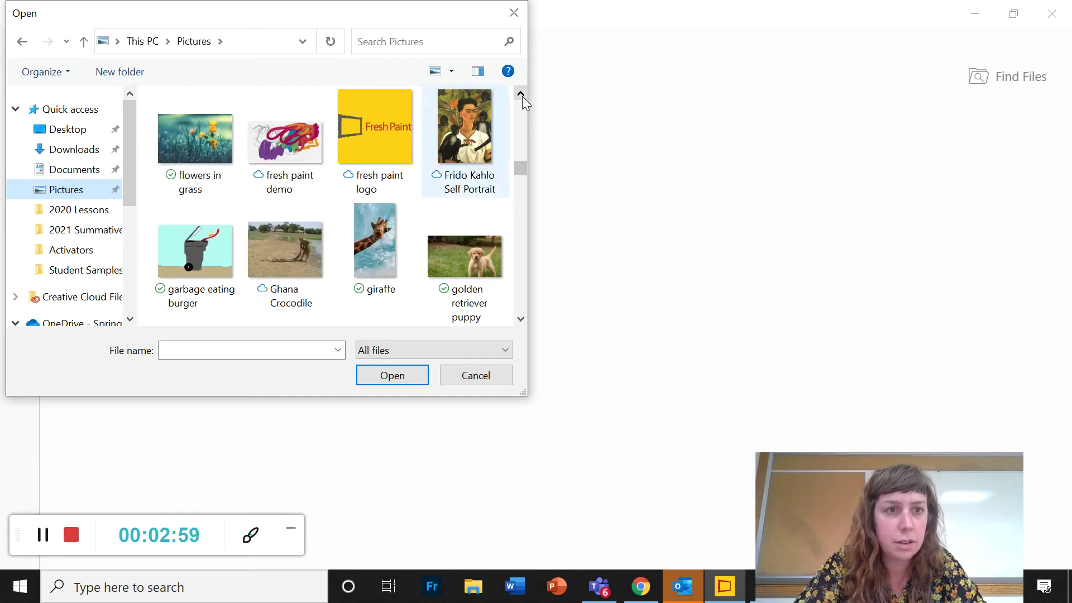
left_click(206, 145)
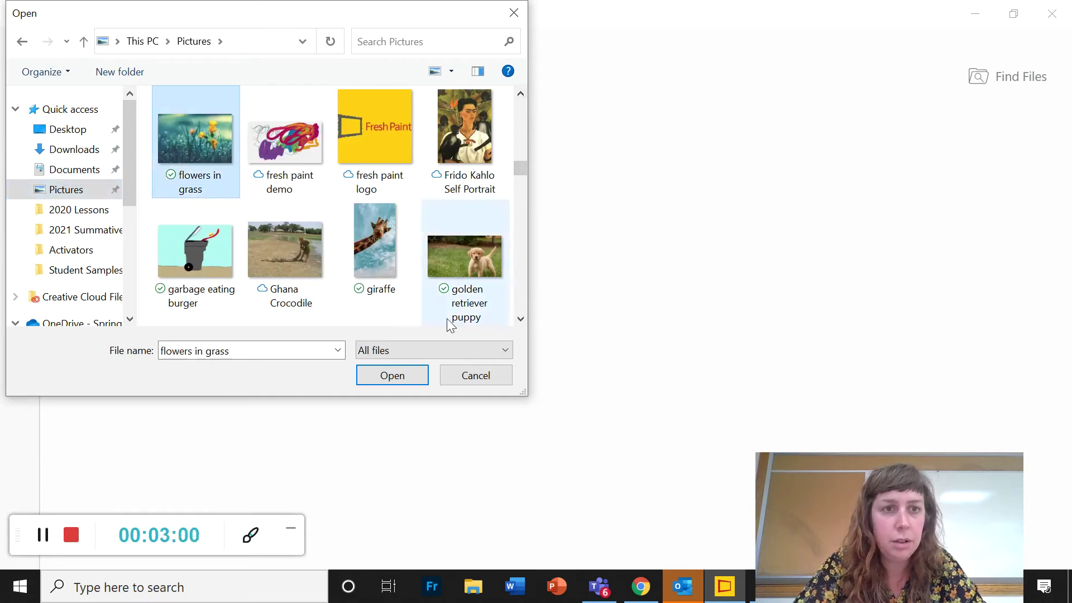
left_click(387, 377)
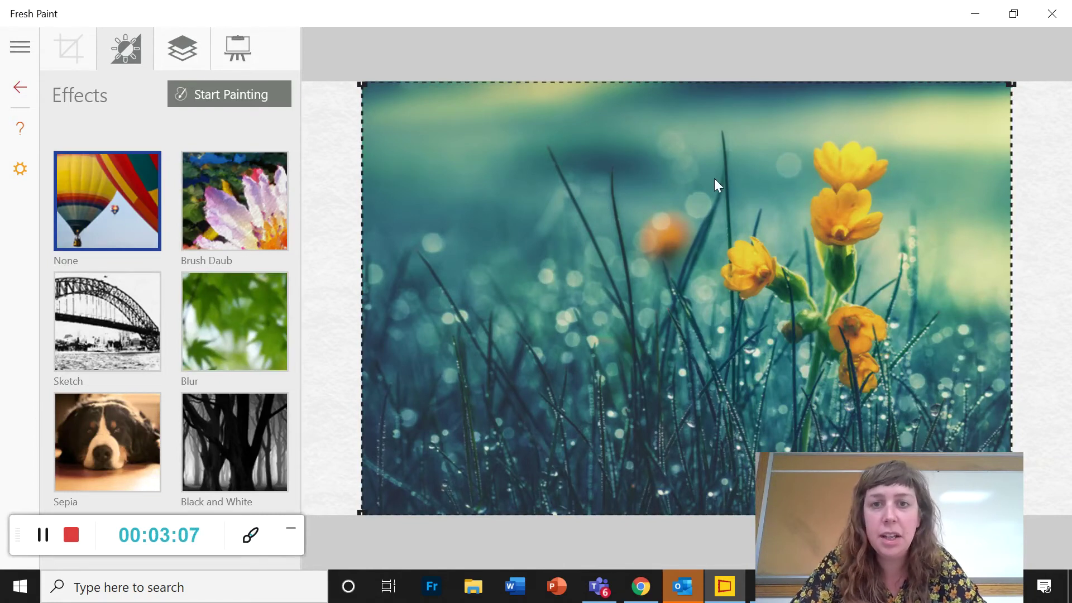
Step: Move the photo left, shrink it from its top-right corner, and confirm its placement
left_click_drag(714, 178, 651, 175)
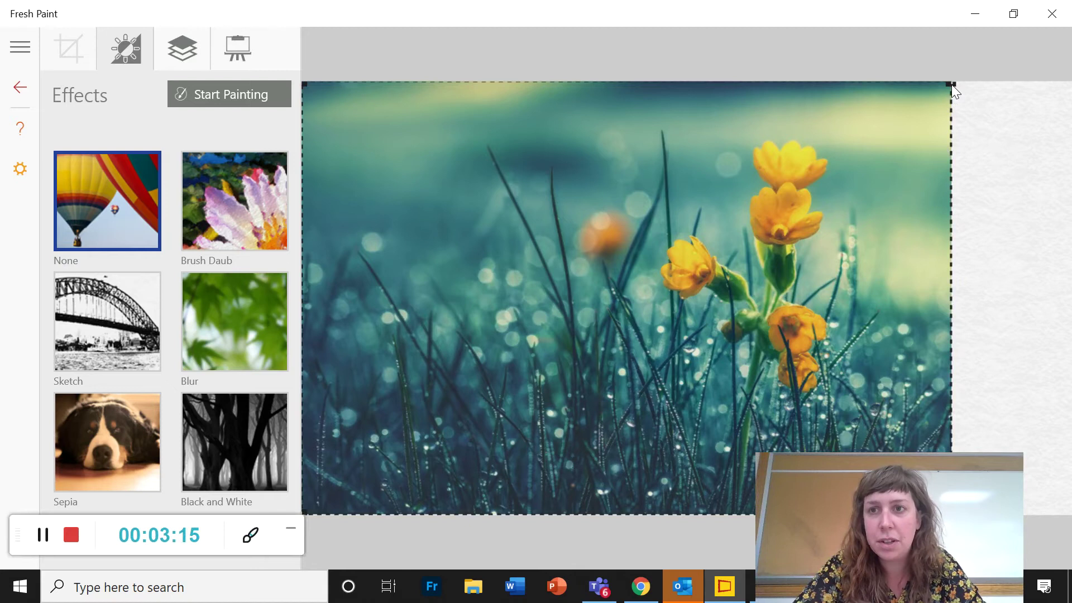
left_click_drag(952, 85, 918, 106)
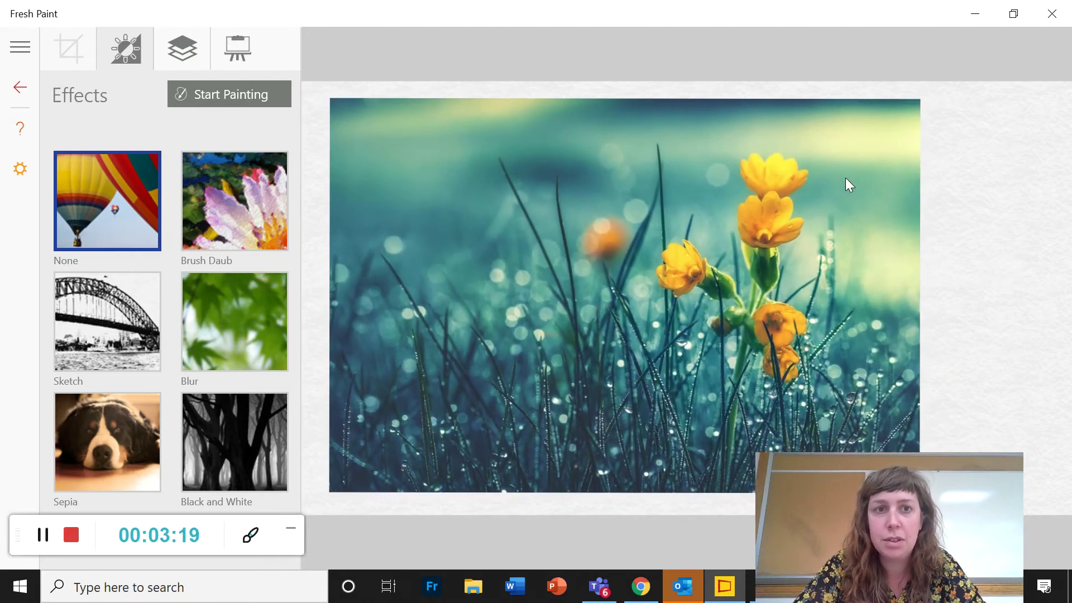
left_click_drag(846, 179, 826, 179)
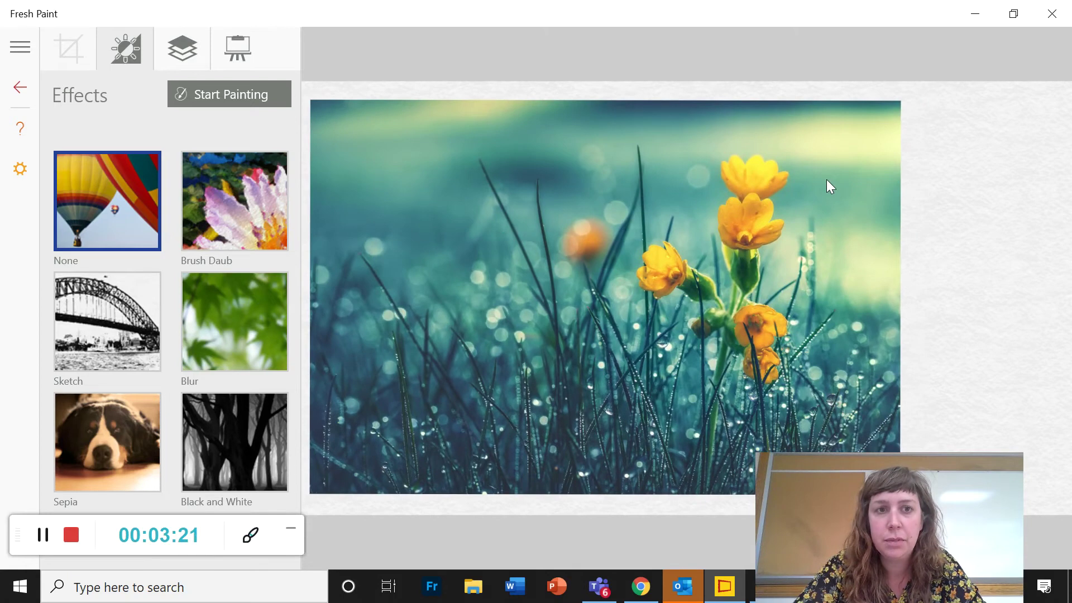
left_click(827, 179)
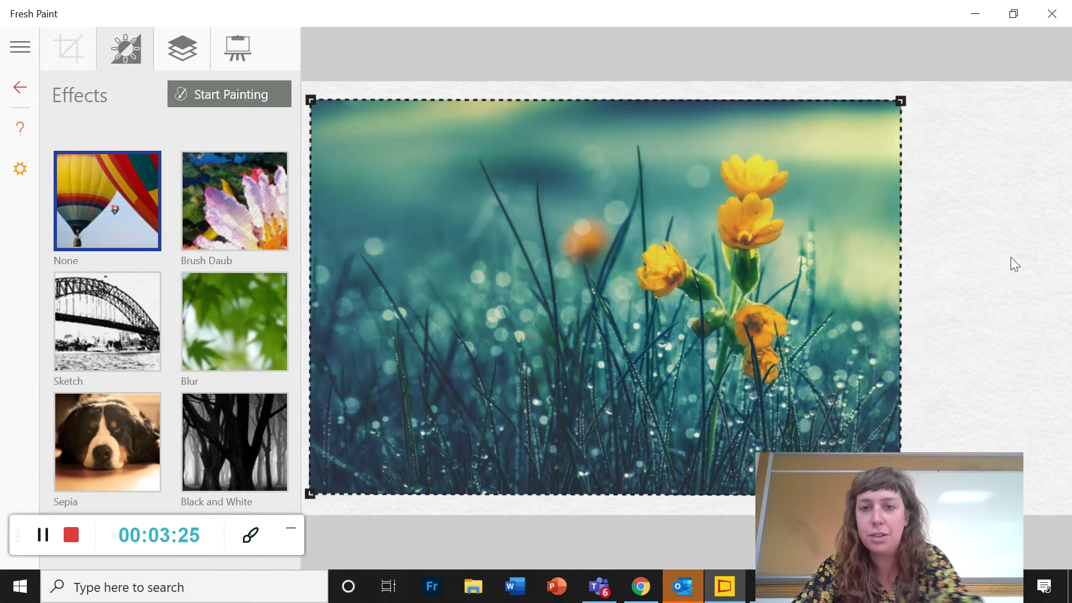
left_click(227, 95)
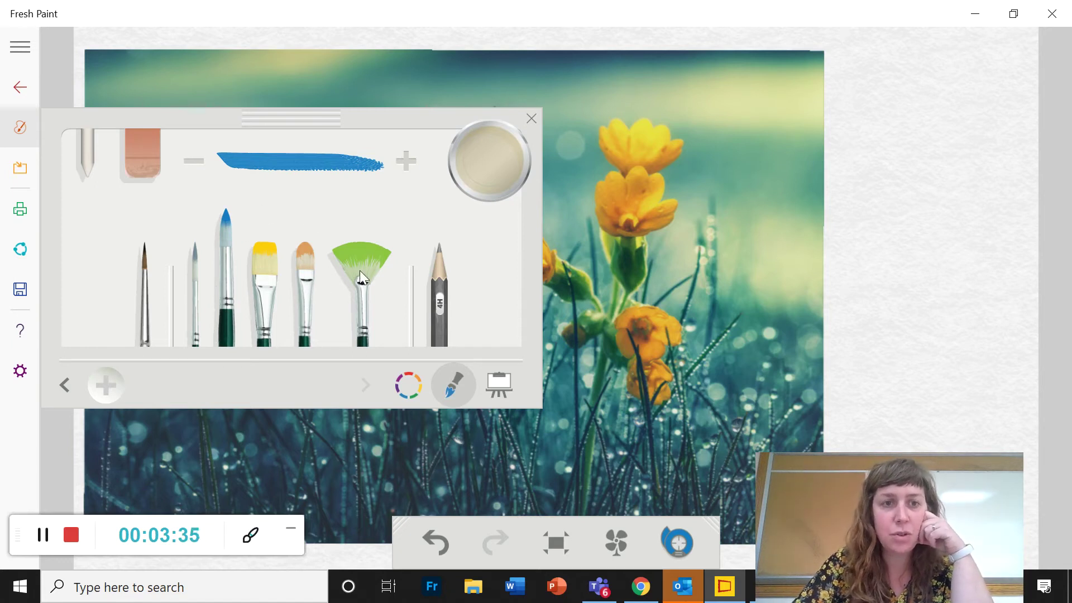
Step: Try the pencils and the thin round, flat, filbert and fan brushes, settling on the round paintbrush
left_click(146, 286)
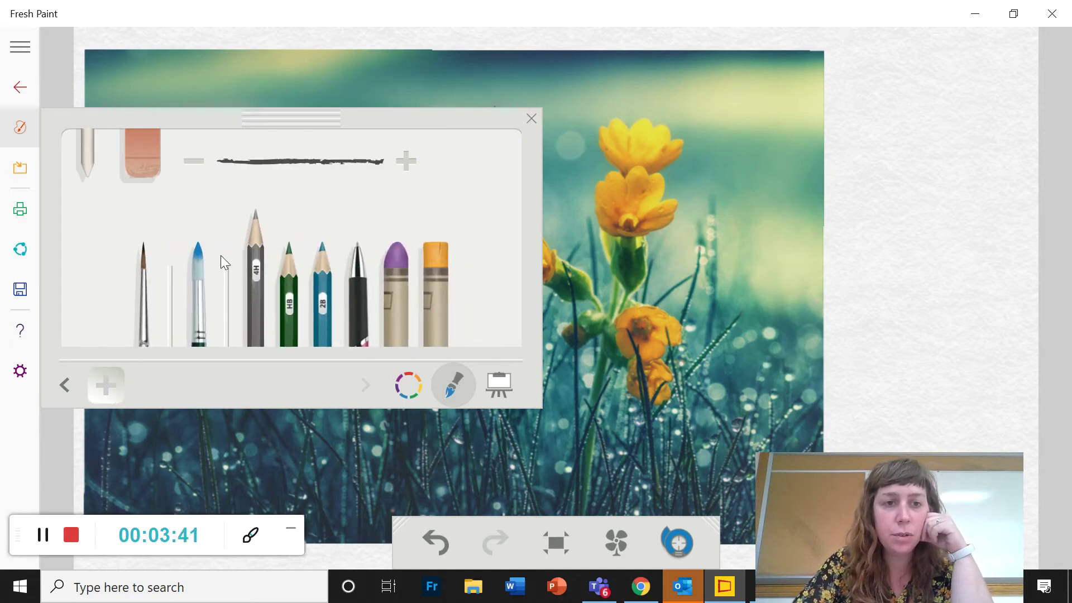
left_click(200, 260)
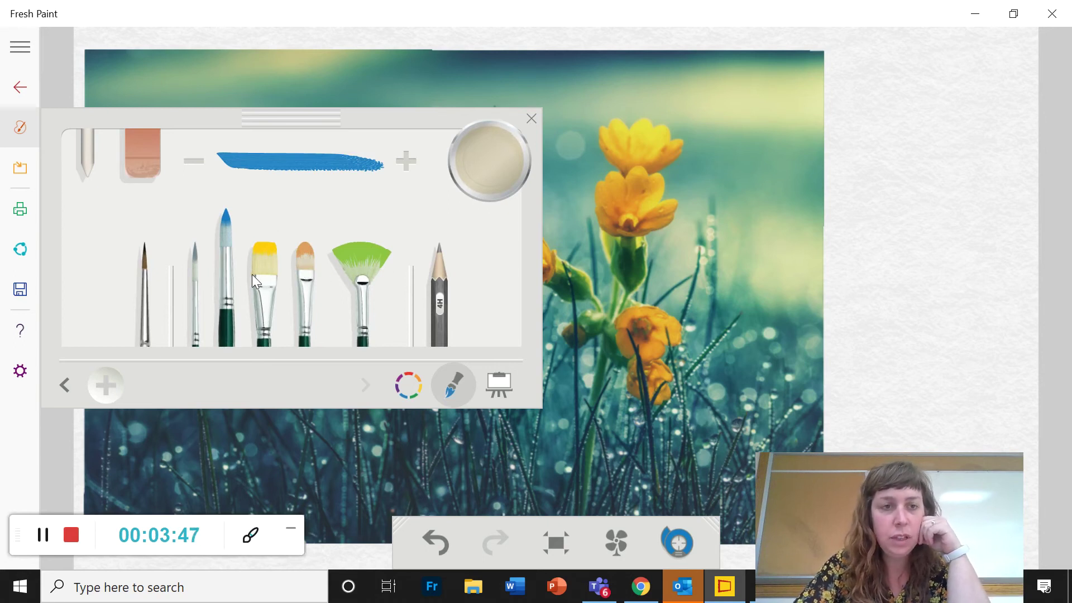
left_click(193, 272)
left_click(264, 260)
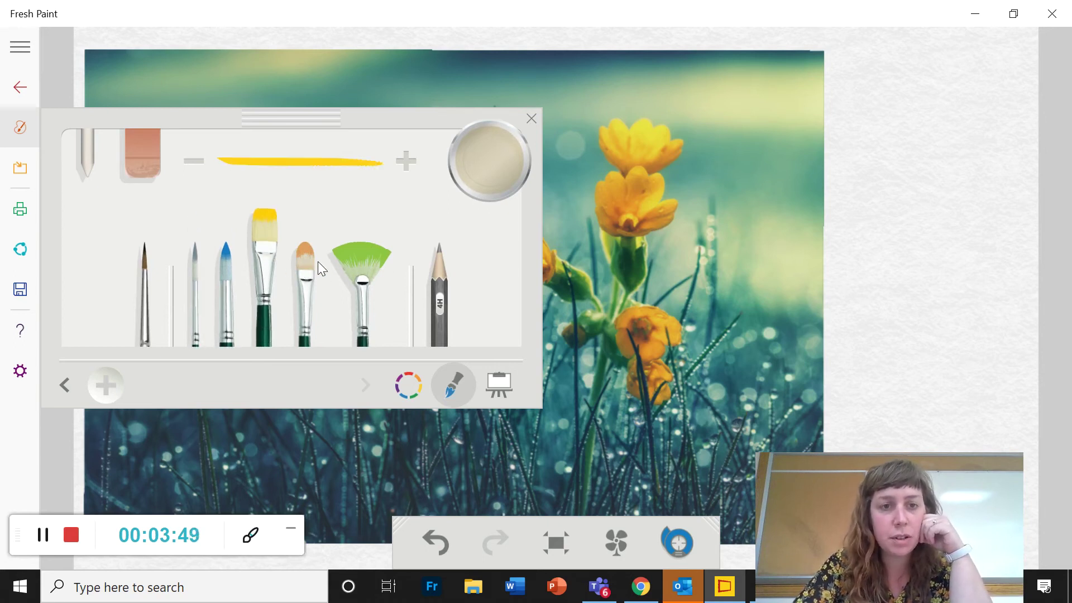
left_click(318, 261)
left_click(344, 263)
left_click(319, 263)
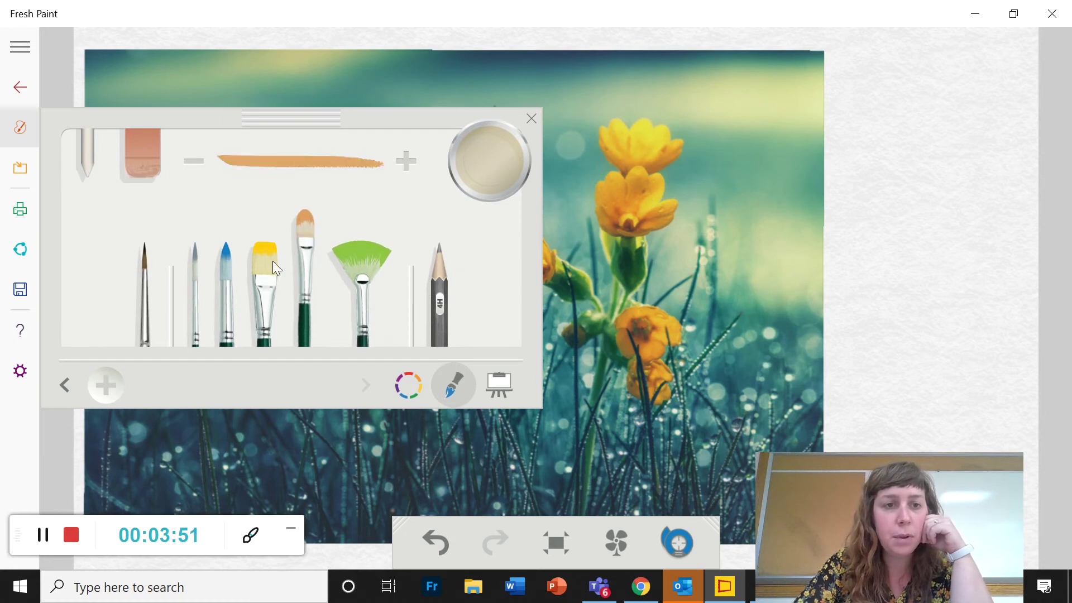
left_click(225, 261)
Step: Adjust the round brush's stroke size, ending several steps thicker
left_click(198, 161)
left_click(199, 161)
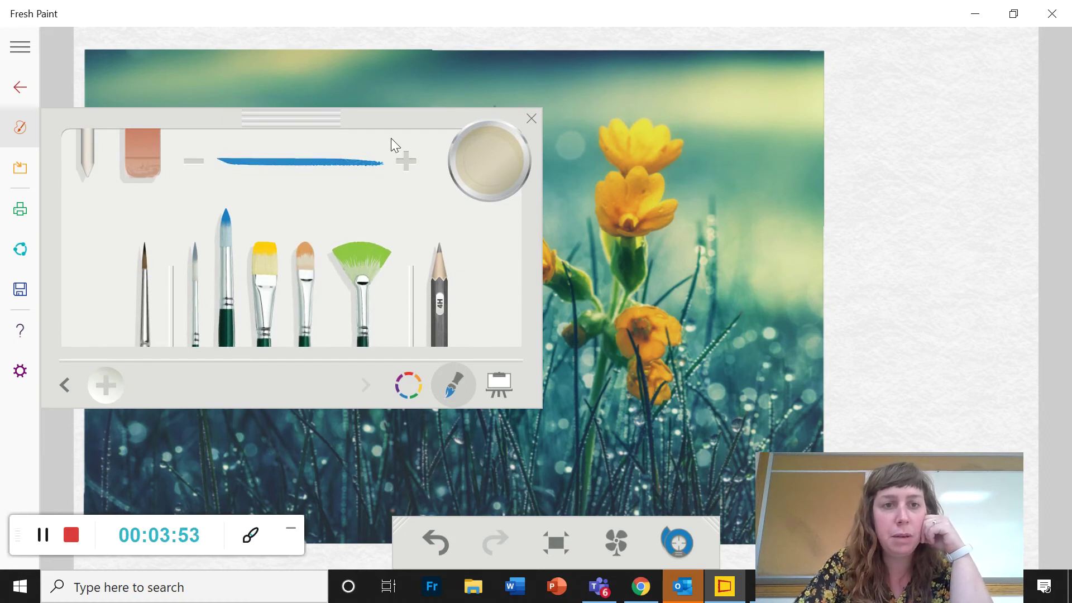
left_click(407, 161)
left_click(407, 161)
left_click(406, 161)
left_click(192, 161)
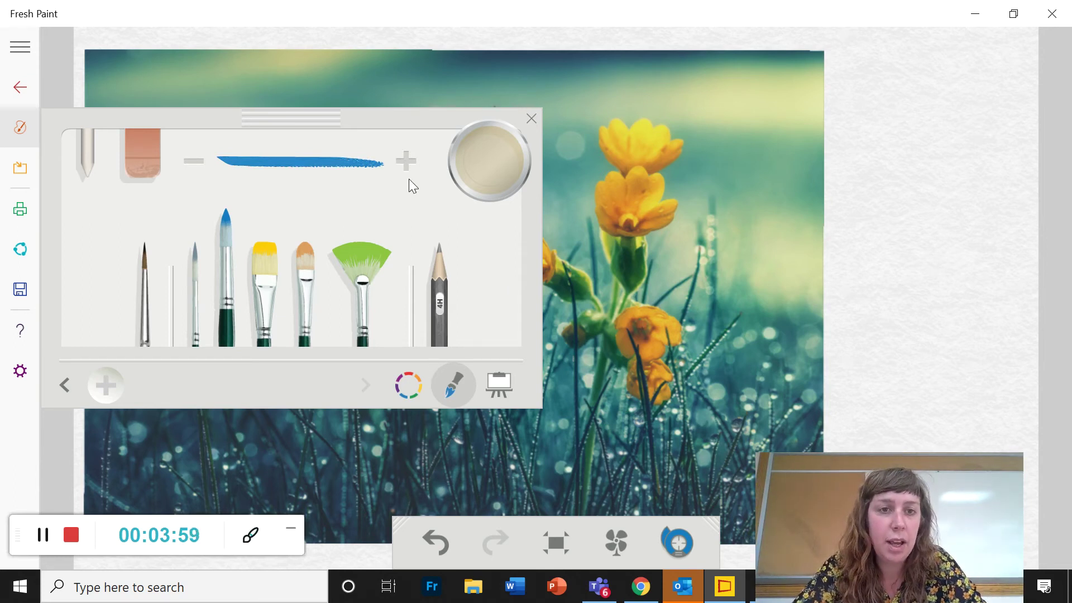
left_click(406, 161)
left_click(406, 161)
left_click(406, 161)
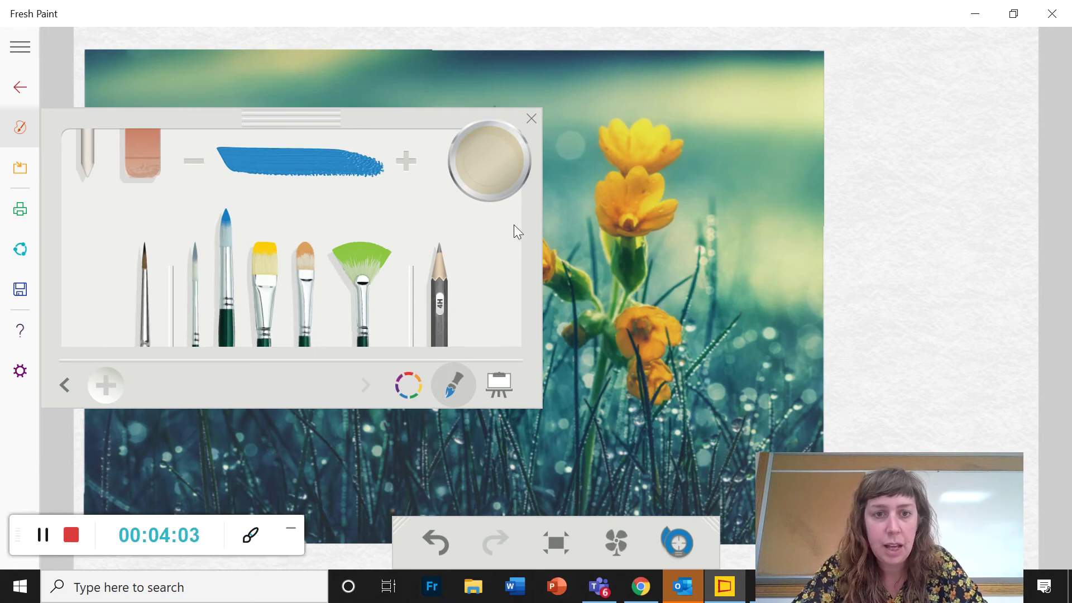
Step: Mix a near-white cream from an orange hue and brush a test swatch beside the photo
left_click(403, 383)
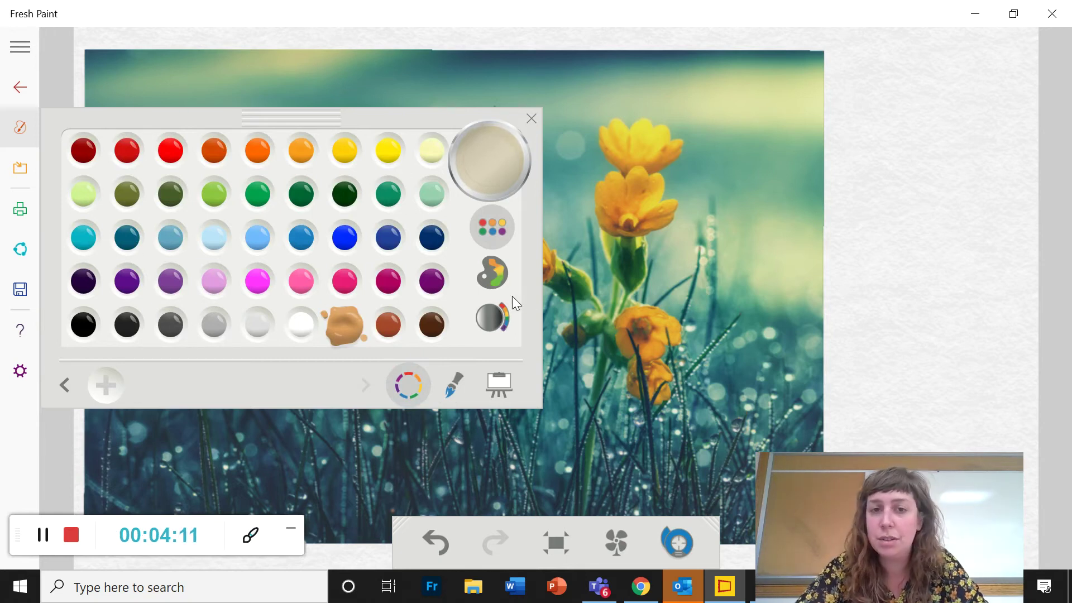
left_click(490, 318)
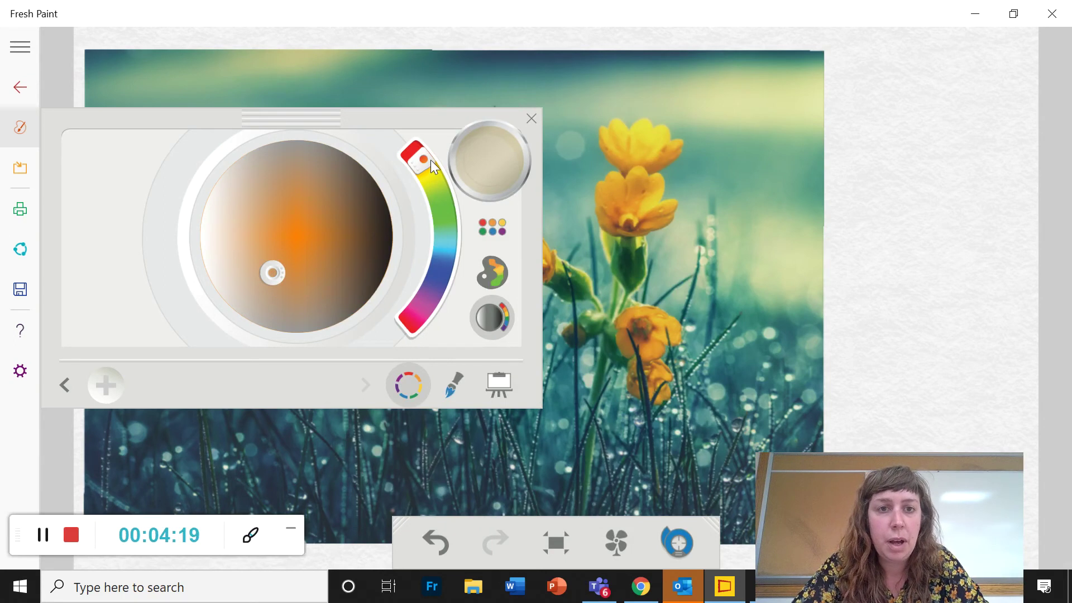
mouse_move(430, 160)
left_mouse_down()
mouse_move(447, 178)
mouse_move(460, 276)
mouse_move(424, 313)
mouse_move(437, 177)
mouse_move(420, 156)
mouse_move(460, 220)
mouse_move(434, 296)
mouse_move(448, 228)
mouse_move(427, 157)
left_mouse_up()
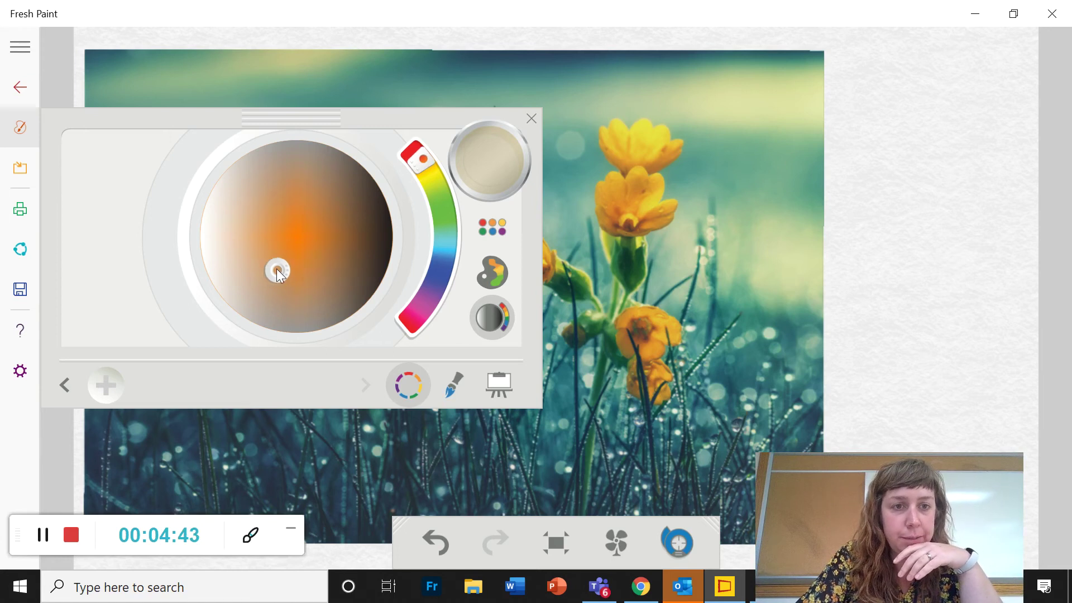
left_click_drag(277, 270, 215, 240)
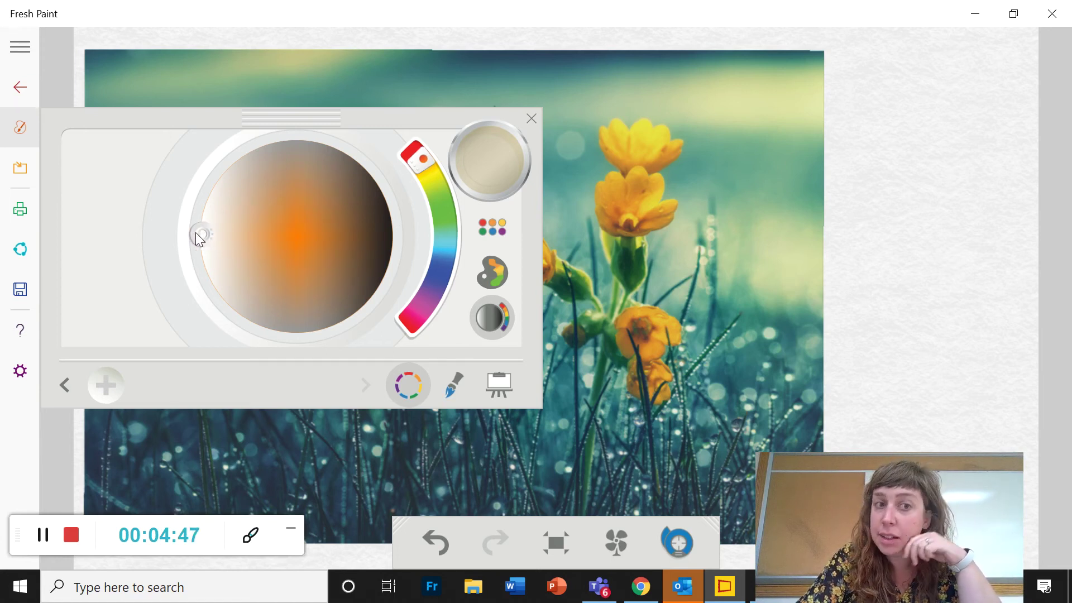
left_click_drag(205, 232, 208, 232)
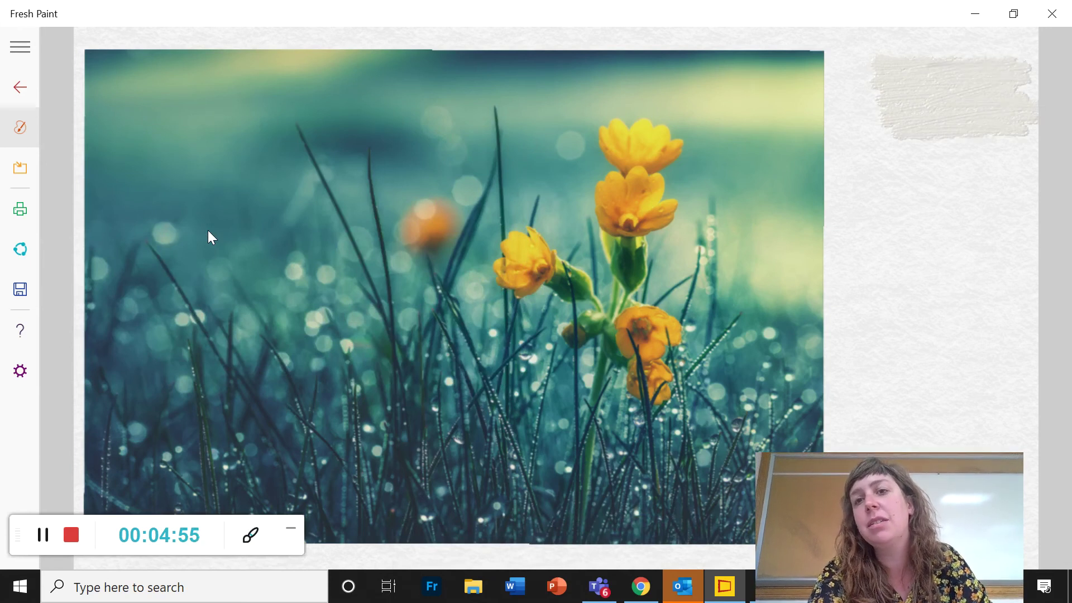
right_click(208, 230)
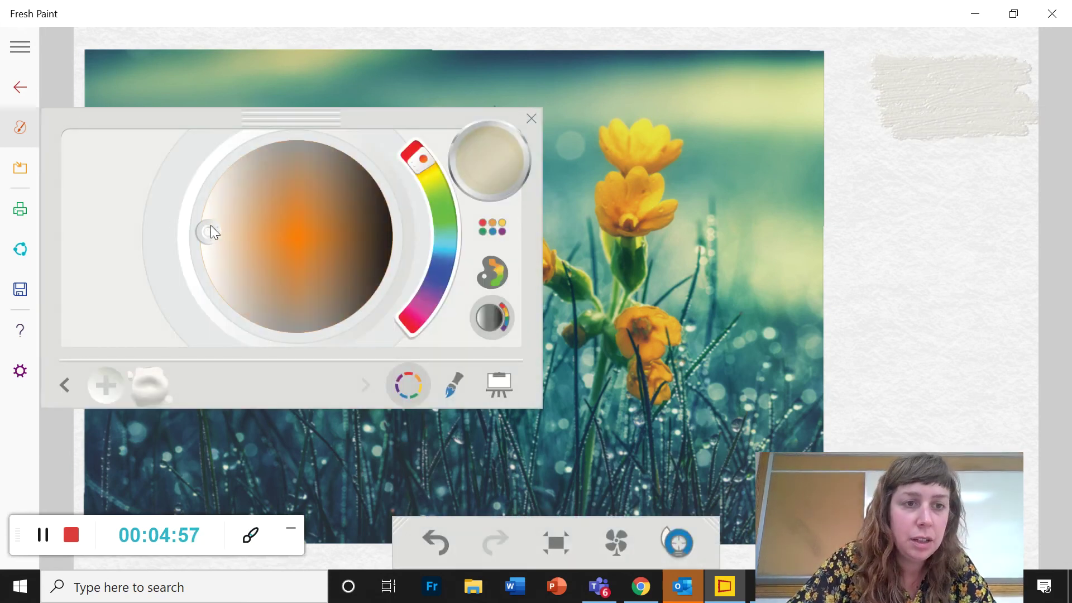
Step: Paint a light peach swatch, undo a bad stroke, and add a medium tan swatch below
left_click_drag(211, 226, 220, 230)
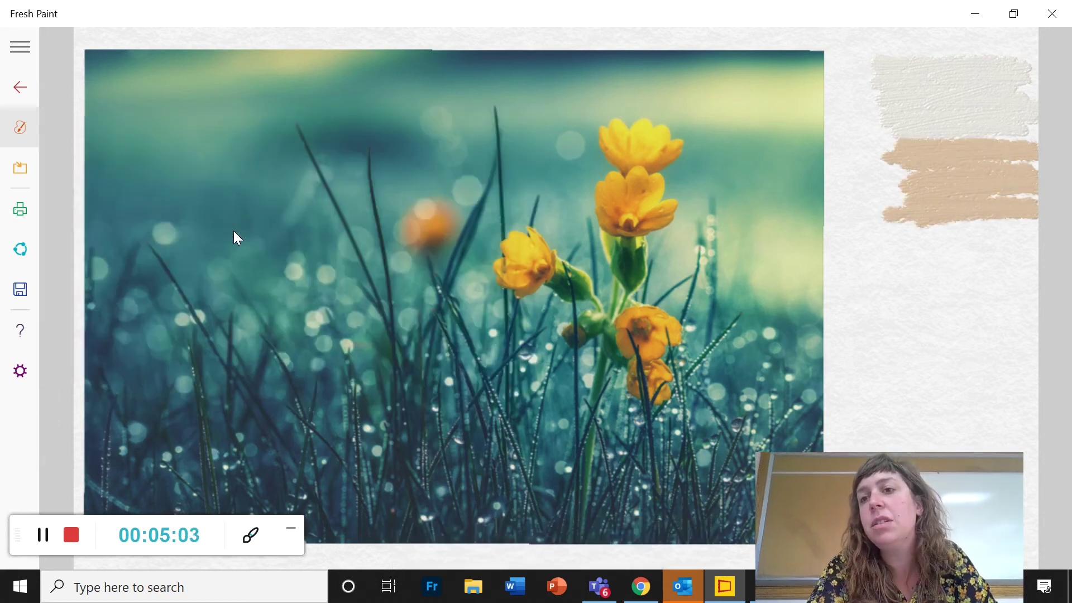
right_click(233, 230)
left_click_drag(239, 228, 240, 234)
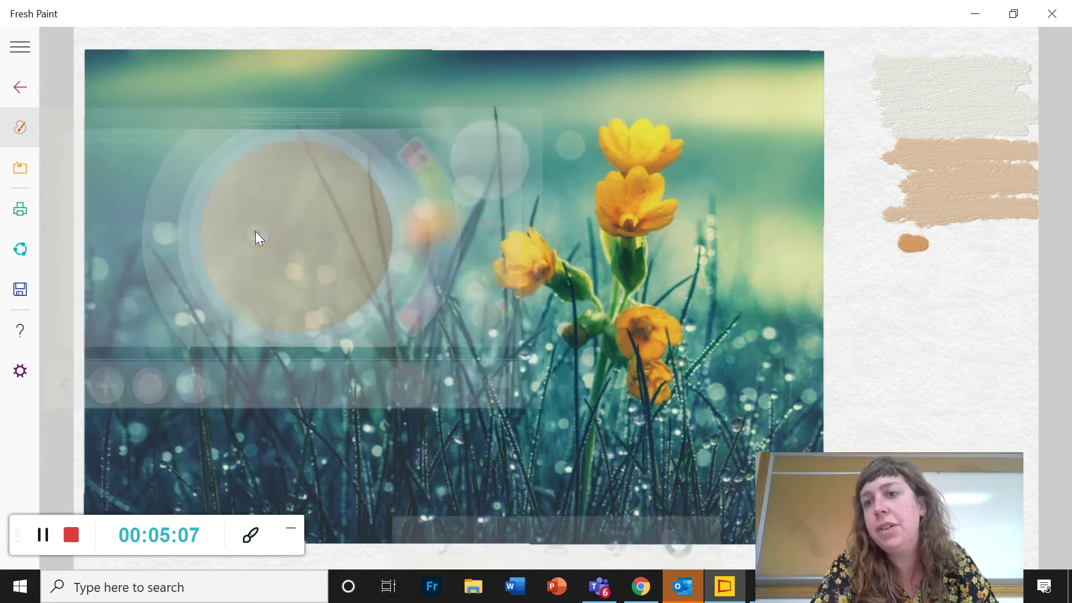
right_click(256, 232)
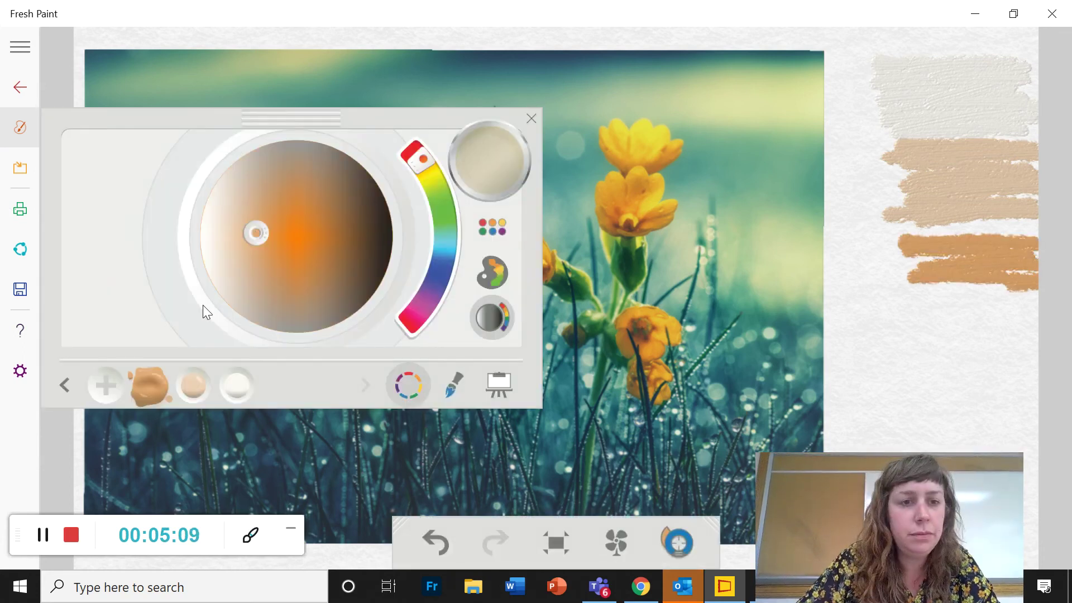
left_click(436, 541)
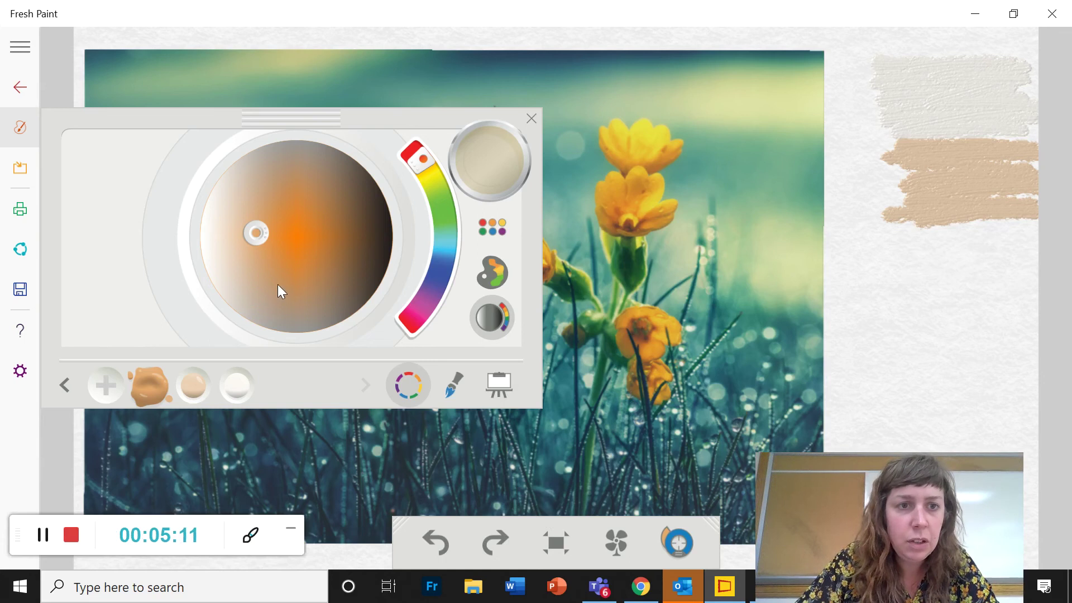
left_click(265, 237)
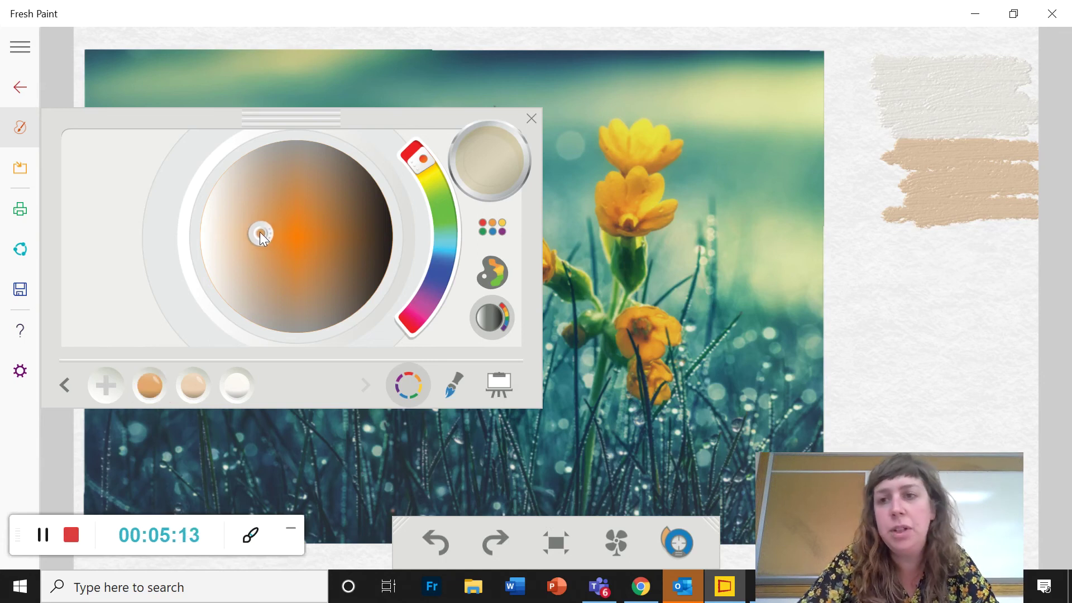
left_click(259, 232)
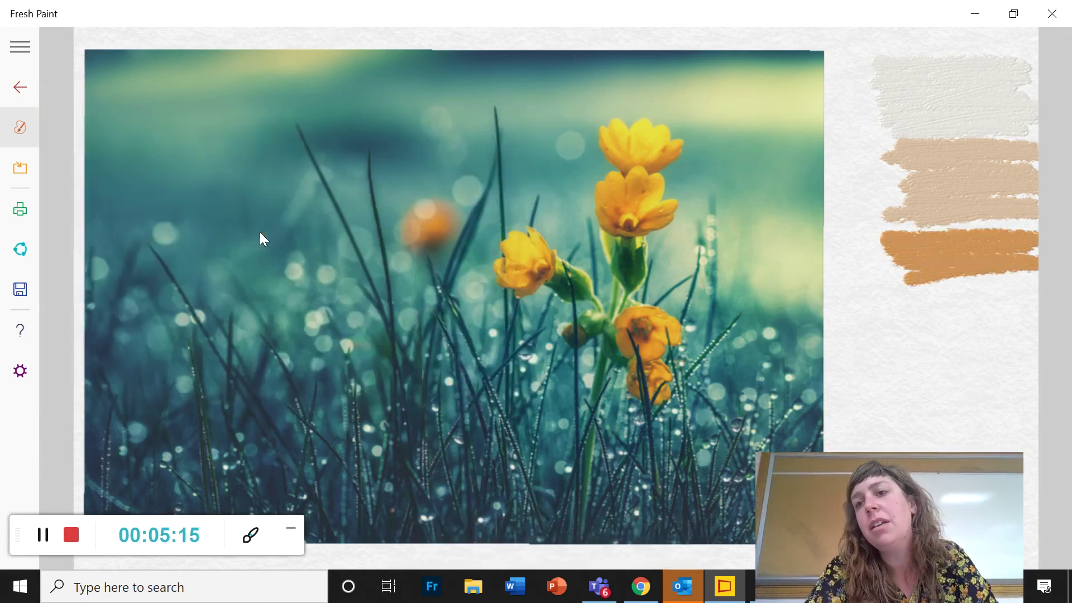
Step: Add bright orange and burnt orange swatches further down the value scale
right_click(259, 232)
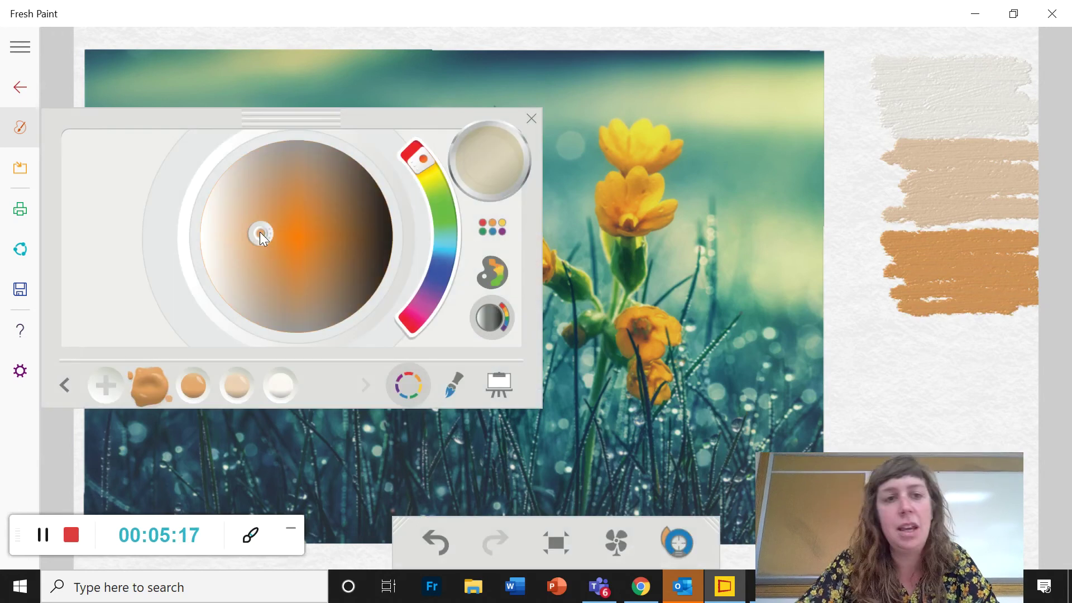
left_click_drag(267, 237, 306, 237)
right_click(305, 234)
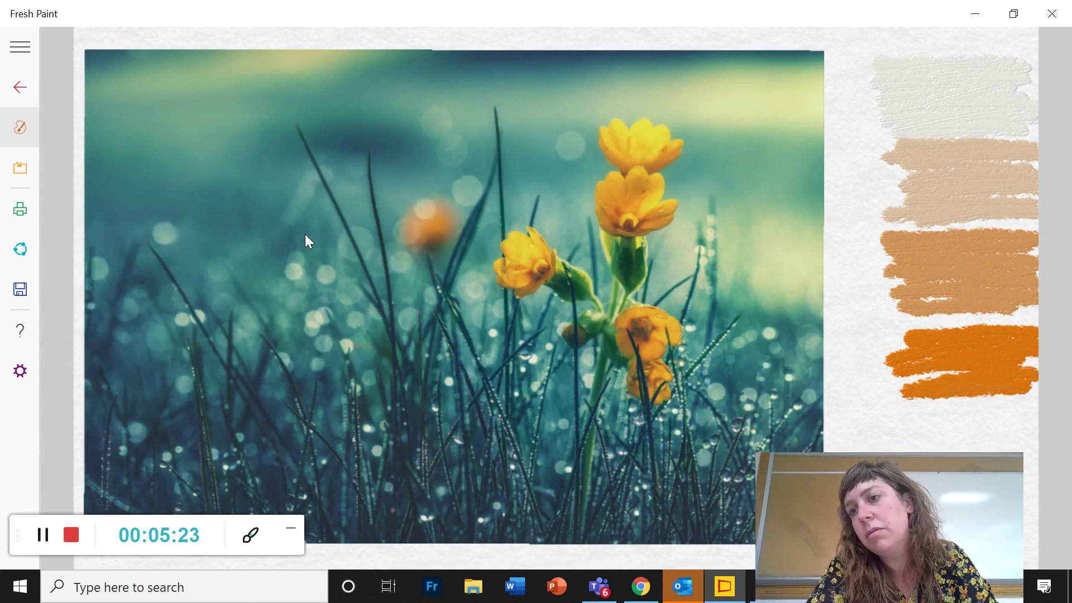
right_click(305, 233)
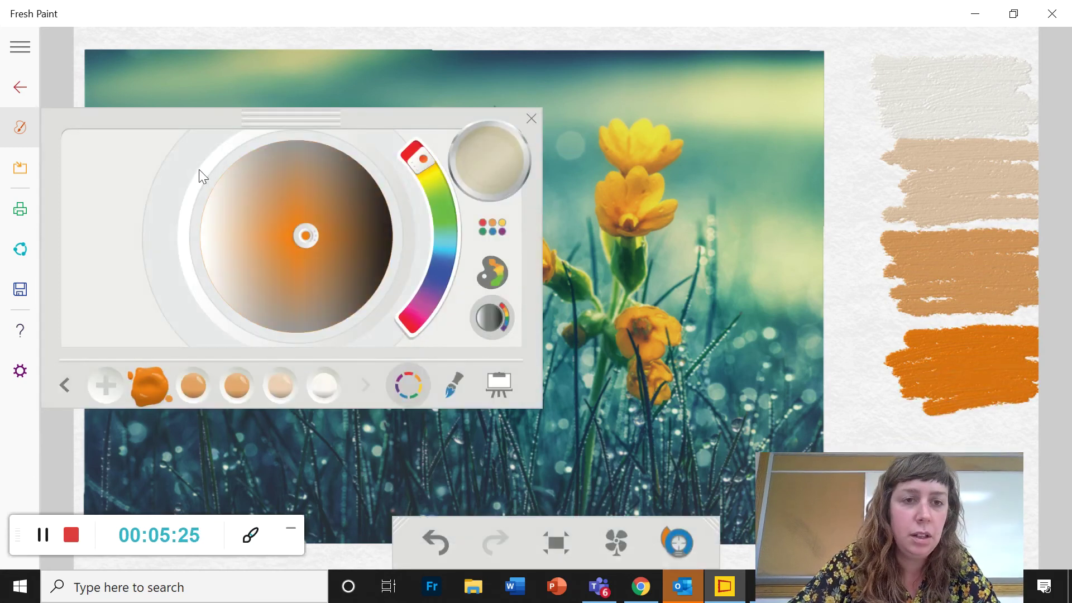
left_click(333, 233)
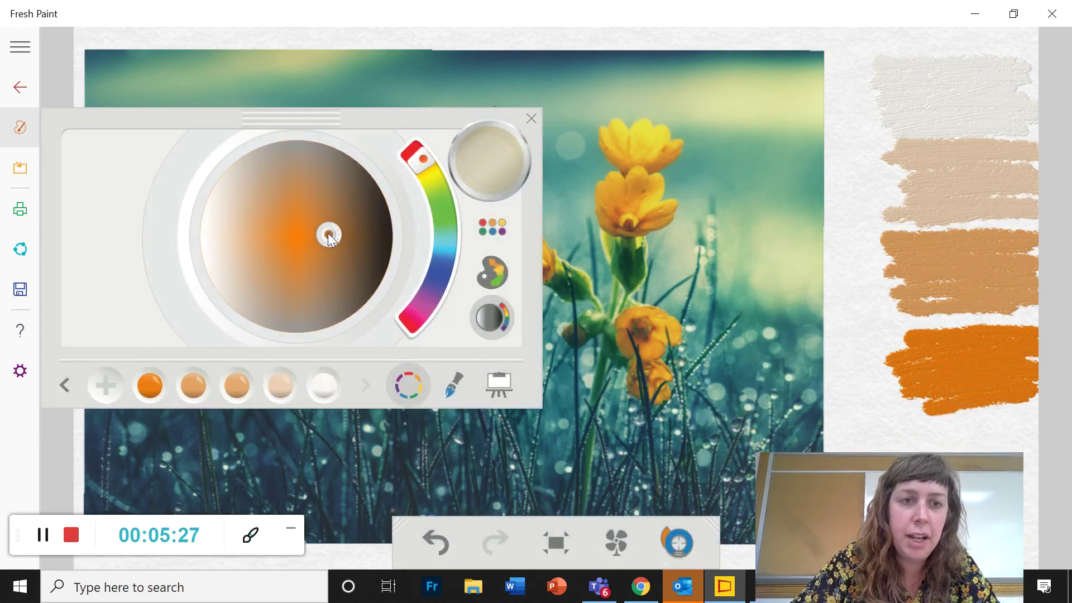
right_click(331, 234)
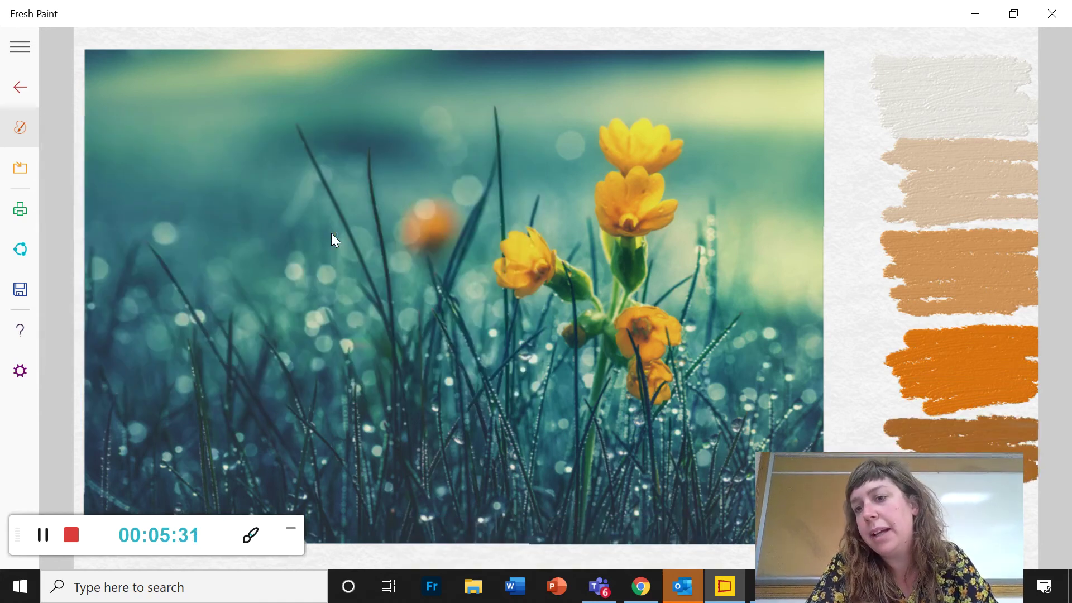
right_click(332, 234)
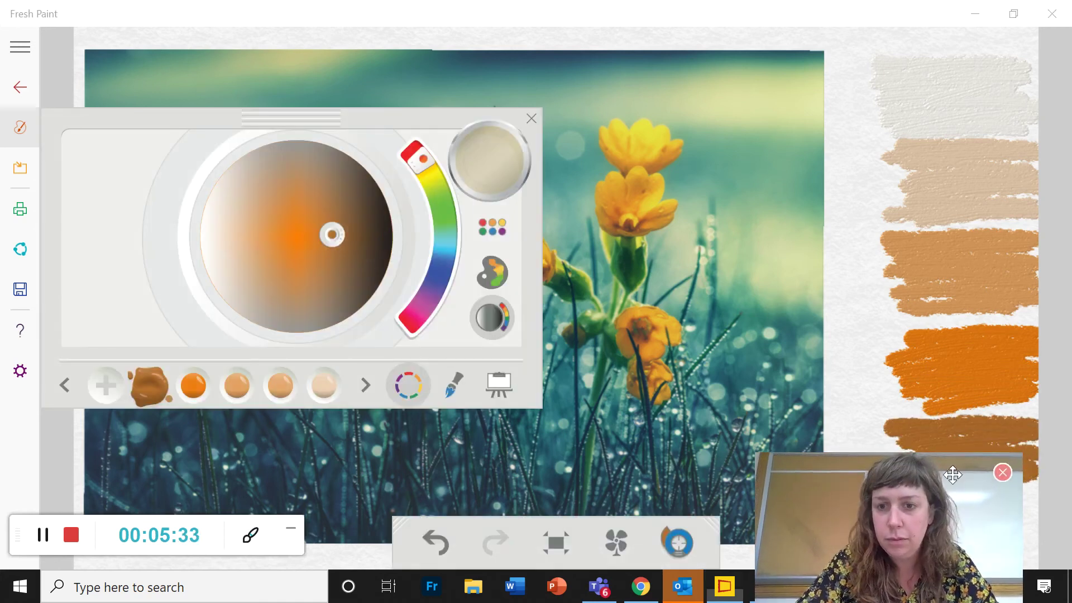
left_click_drag(954, 473, 217, 448)
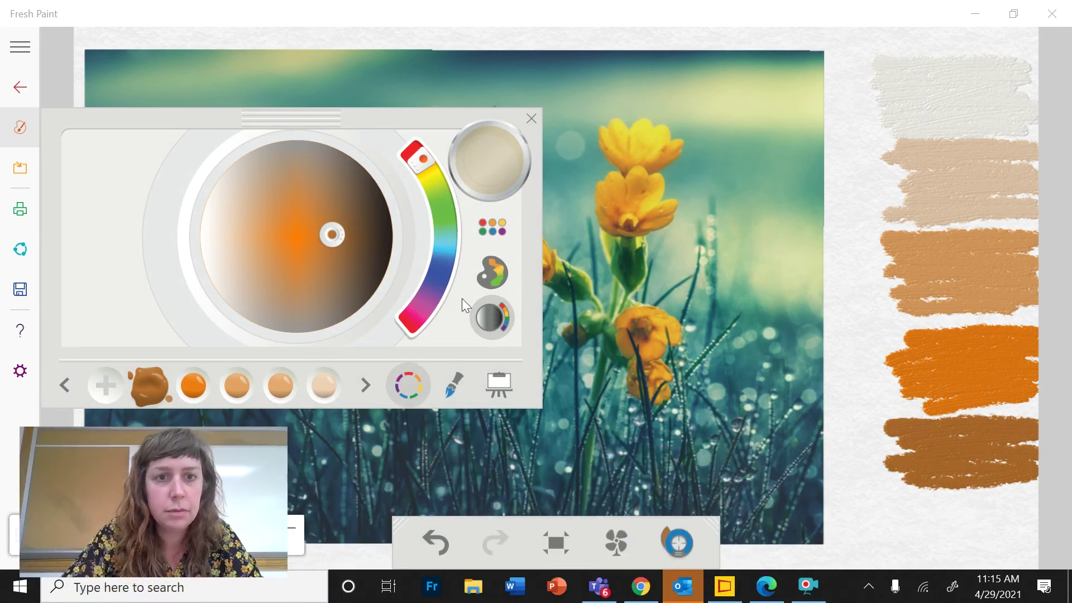
Step: Paint the darkest brown swatch at the bottom, redoing it once with a slightly different brown
left_click(356, 235)
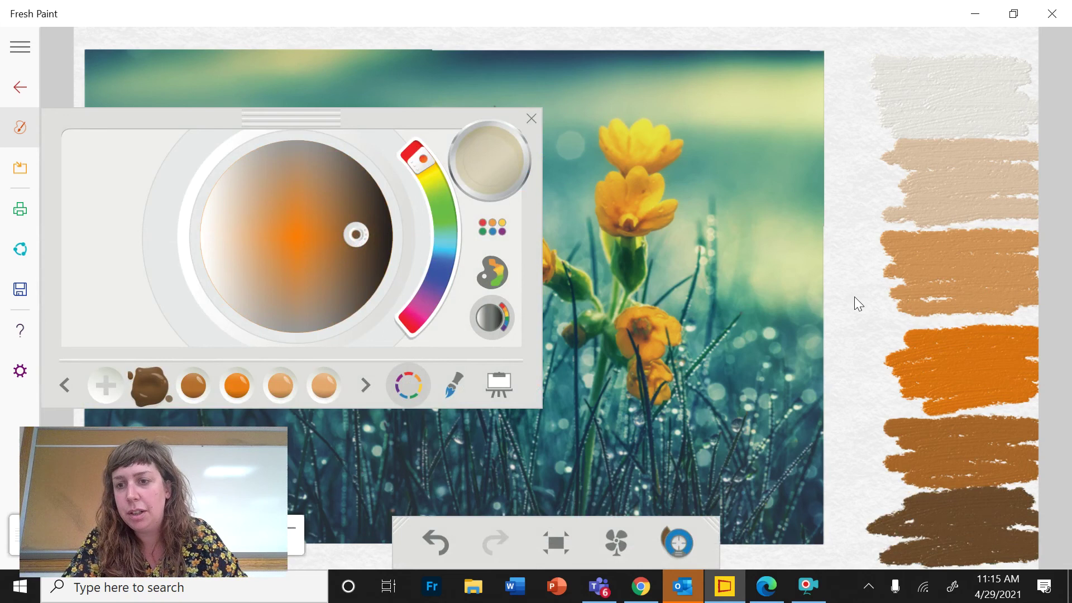
left_click(434, 553)
left_click(365, 235)
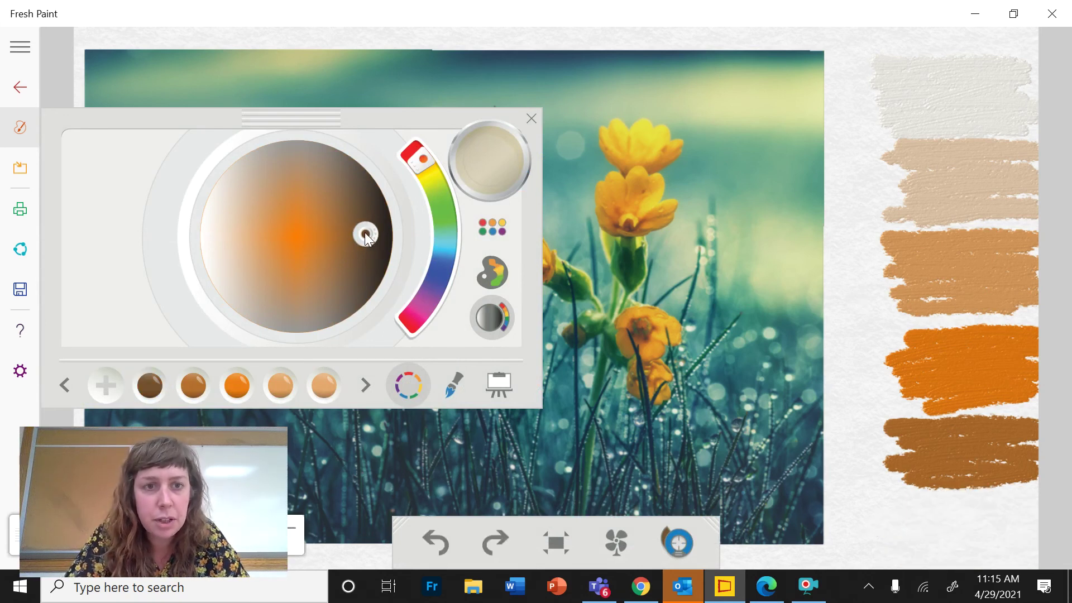
left_click_drag(367, 237, 362, 238)
left_click(360, 236)
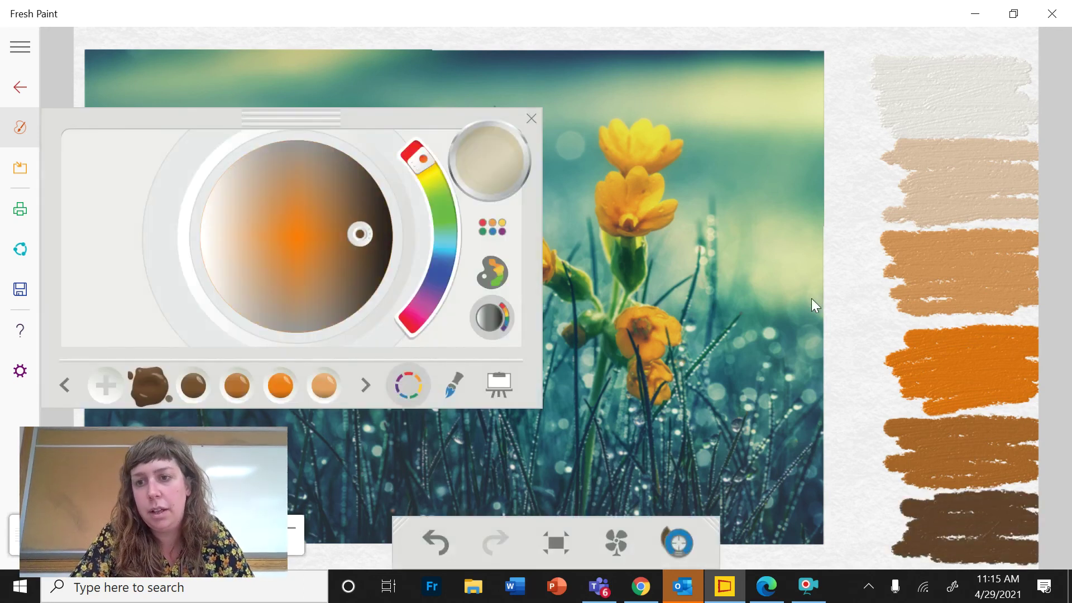
Step: Shift the mixed colour back toward a slightly darker orange in the colour mixer
left_click_drag(344, 216, 333, 236)
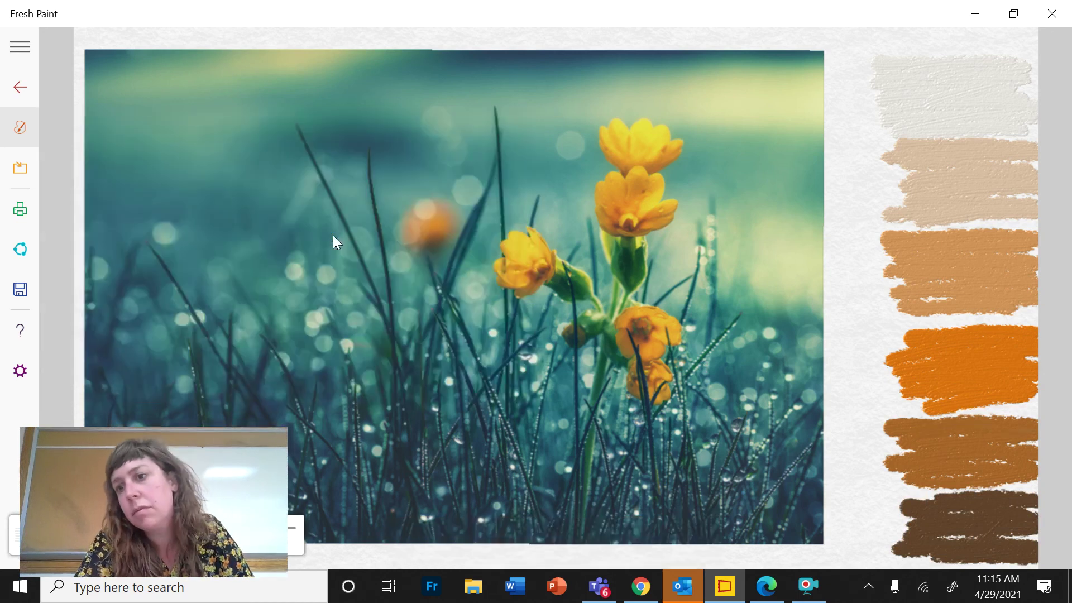
left_click(341, 237)
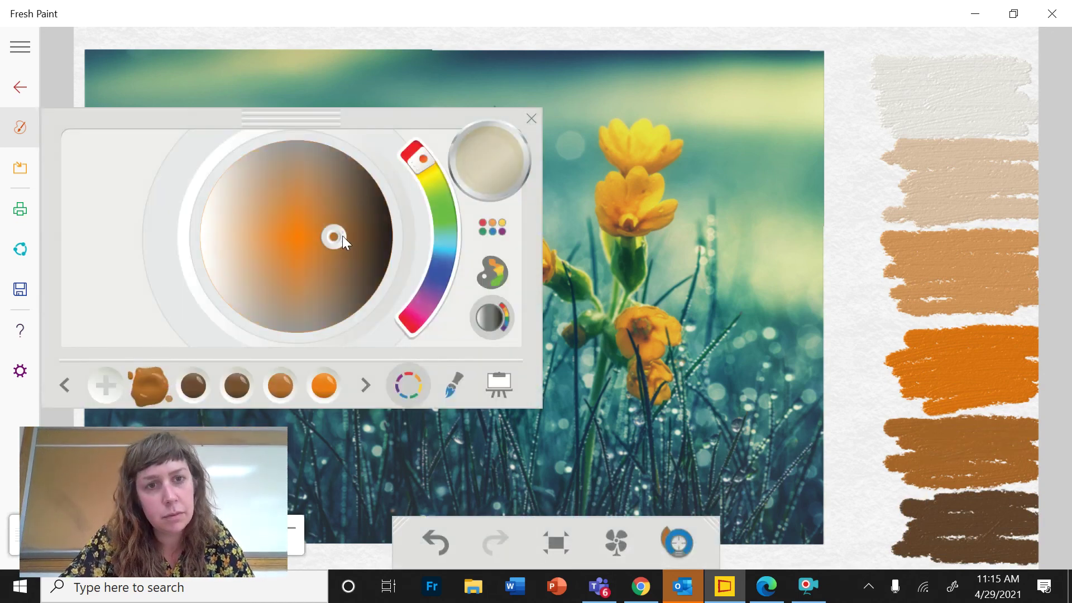
left_click(339, 238)
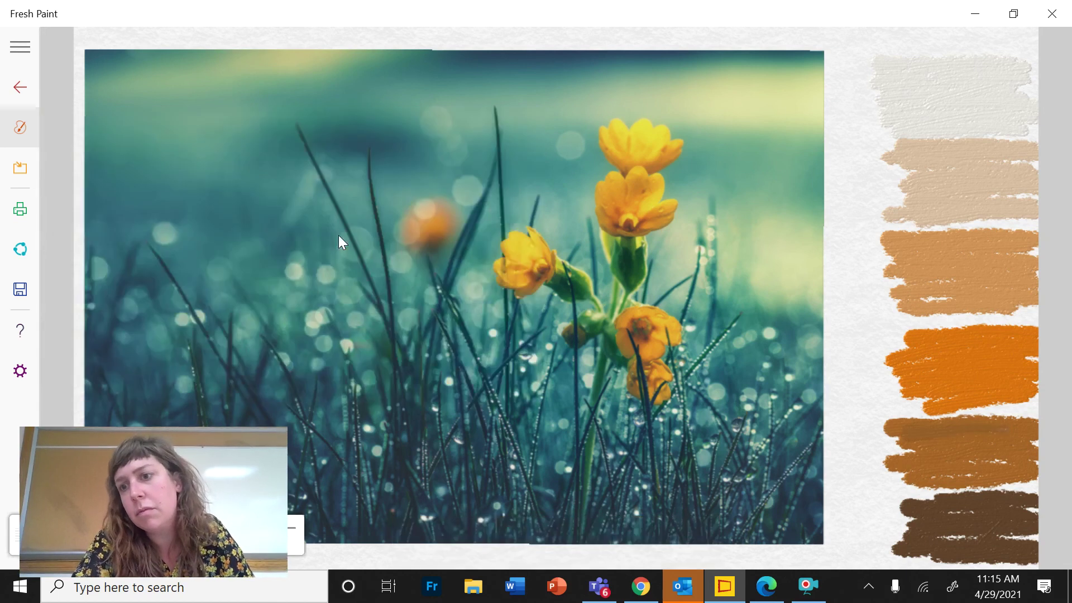
left_click(339, 237)
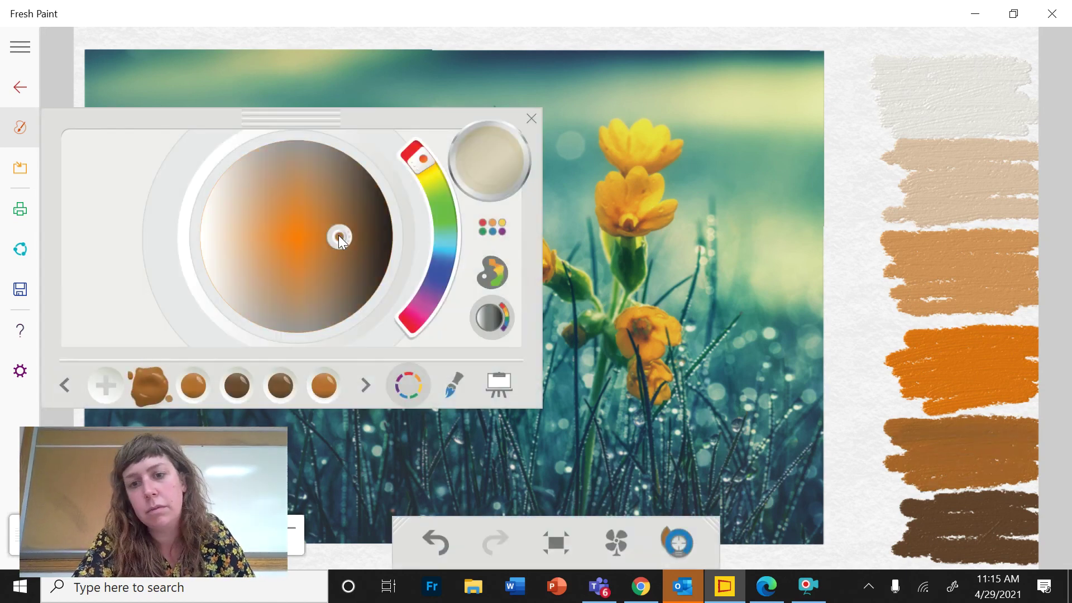
left_click(339, 237)
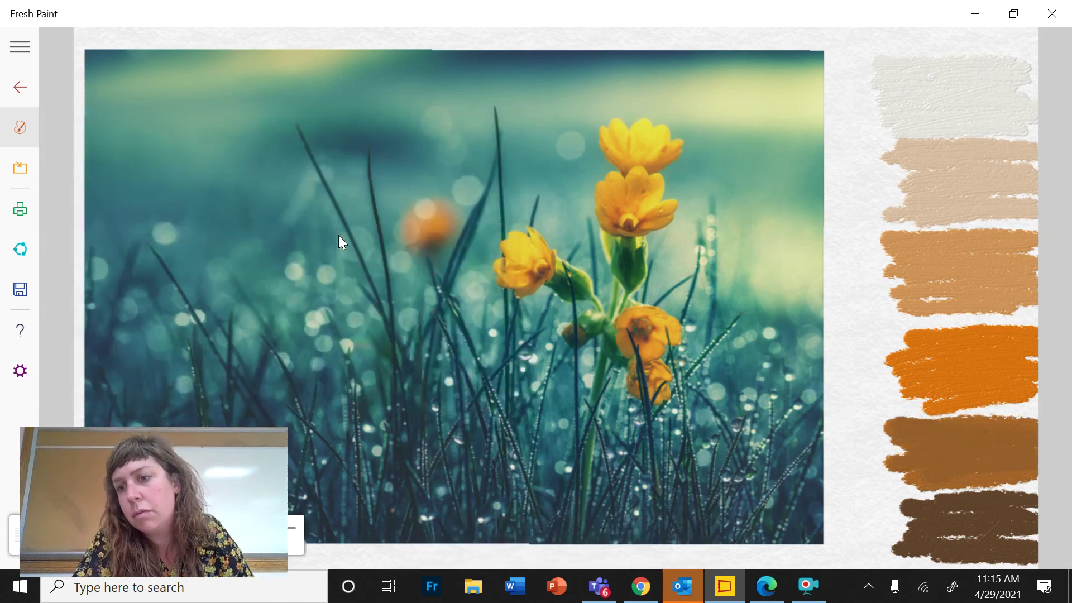
left_click(339, 236)
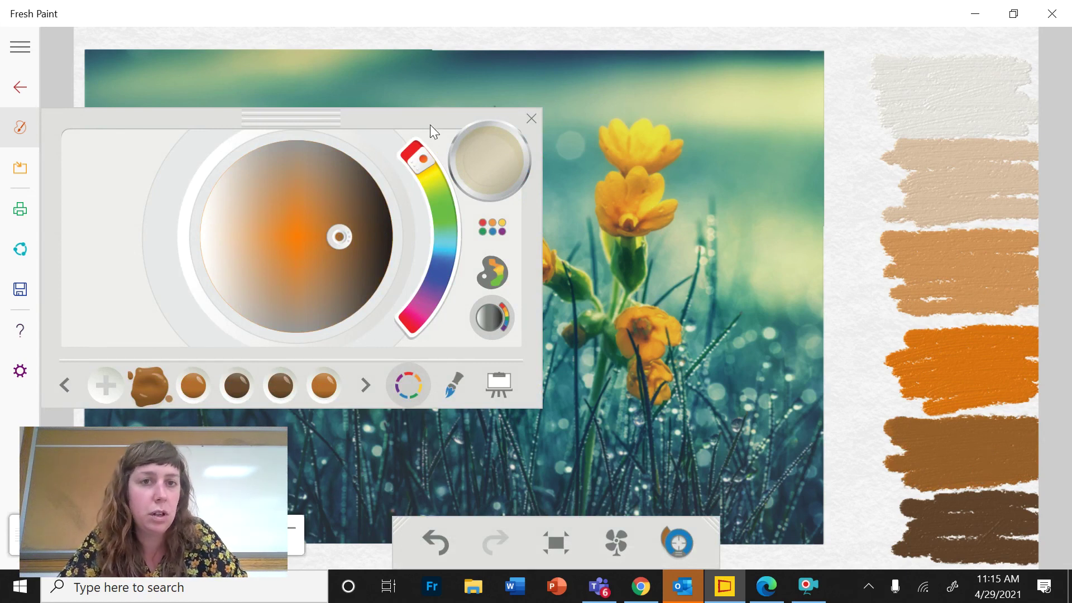
left_click_drag(430, 125, 579, 315)
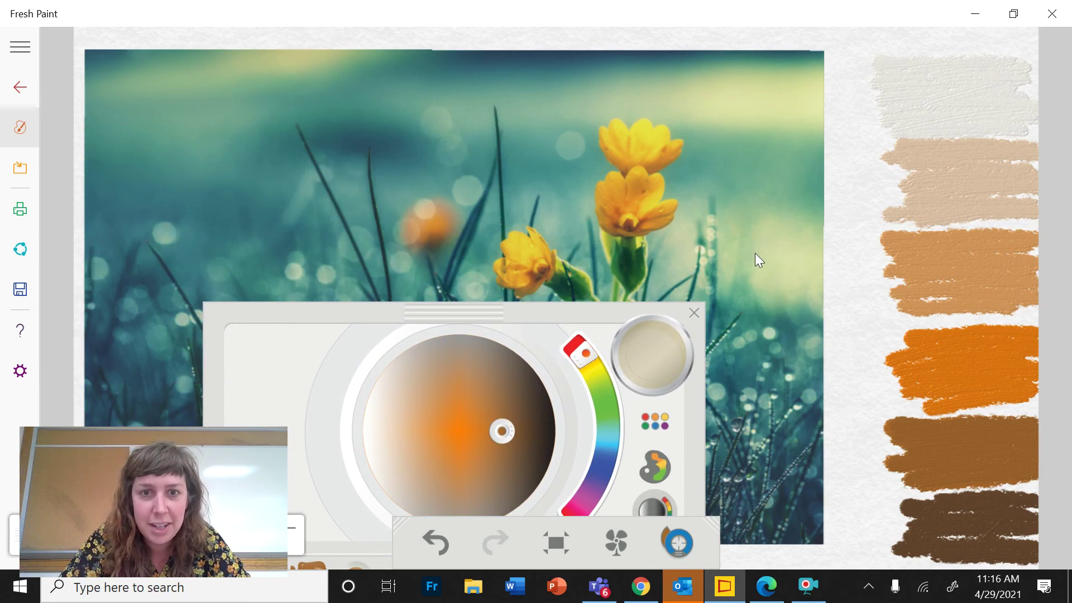
mouse_move(600, 310)
left_mouse_down()
mouse_move(601, 289)
mouse_move(520, 144)
mouse_move(461, 164)
left_mouse_up()
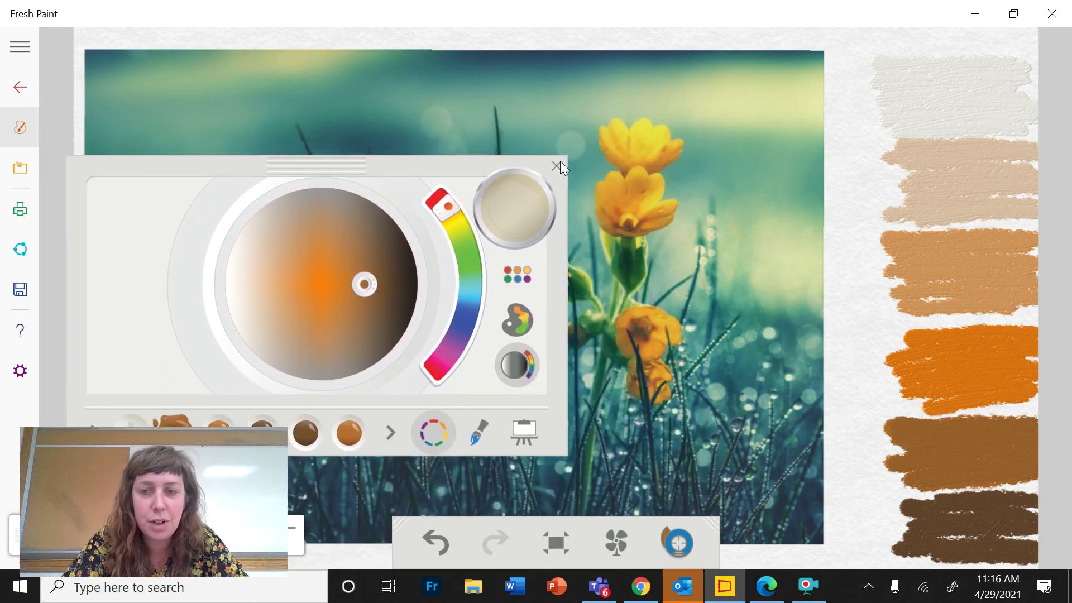